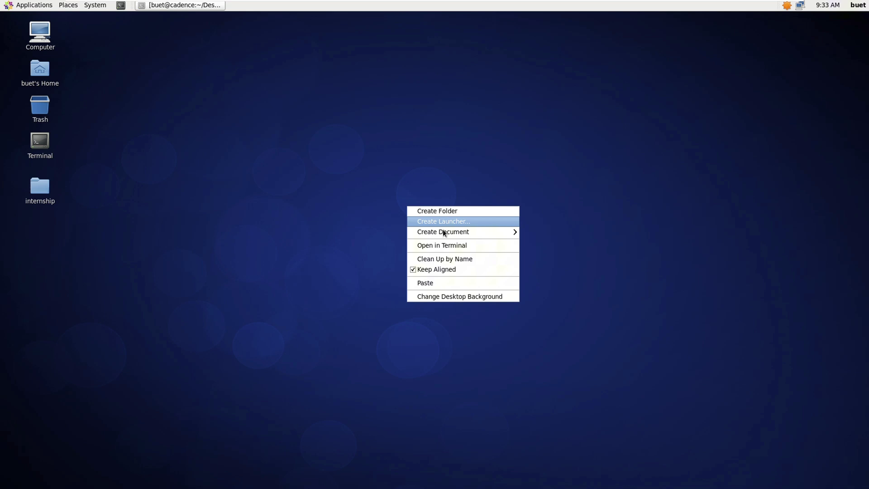
# Launch Virtuoso with the virtuoso command from a Terminal in the Desktop folder
pyautogui.click(467, 243)
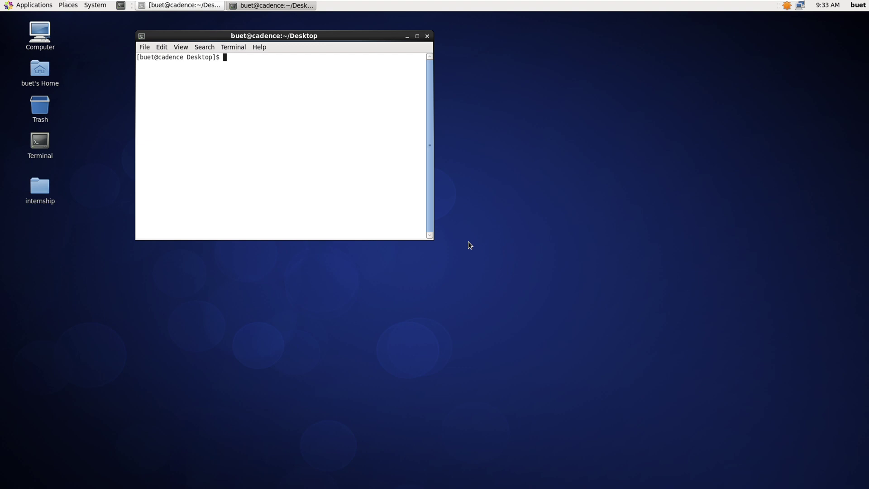
pyautogui.write('virtuosoo')
pyautogui.press('BackSpace')
pyautogui.press('Return')
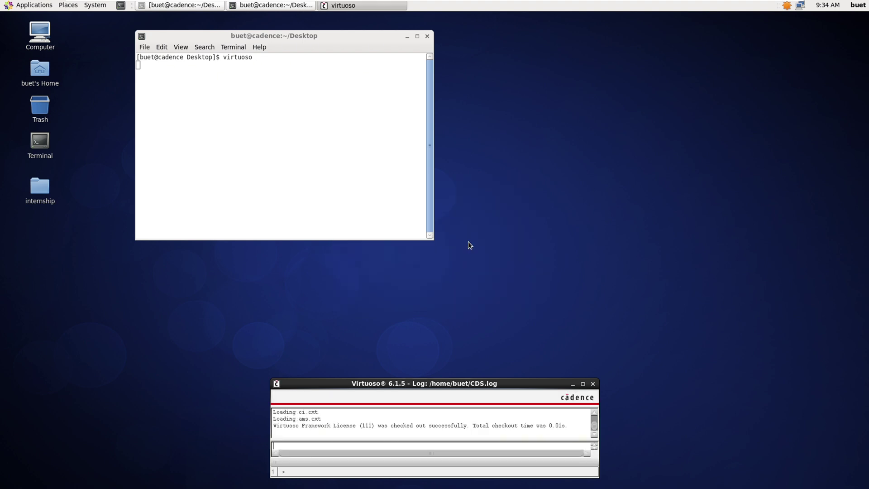
# Create library common_drain attached to gpdk090, then dismiss the library-already-exists error
pyautogui.click(280, 400)
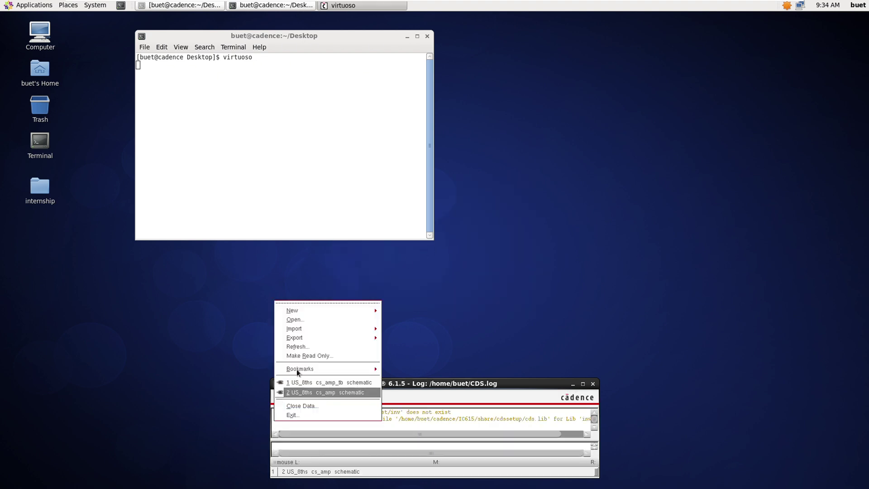
pyautogui.moveTo(316, 313)
pyautogui.click(382, 316)
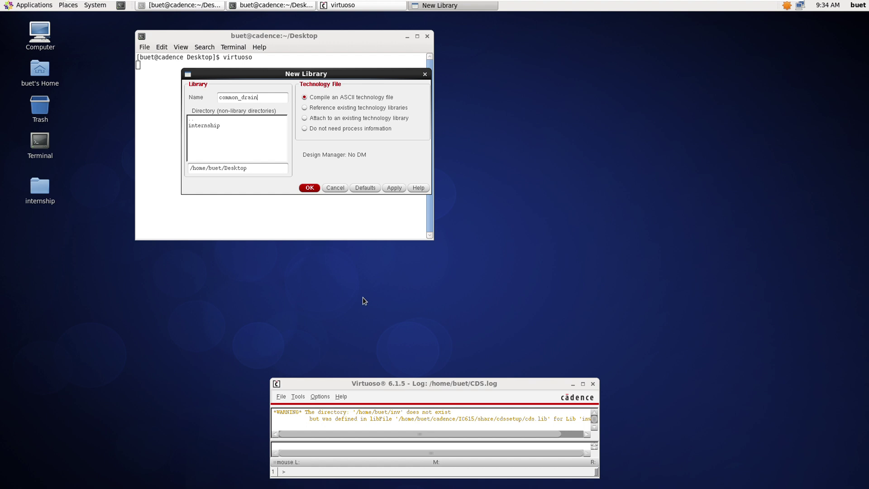
pyautogui.click(400, 188)
pyautogui.click(254, 132)
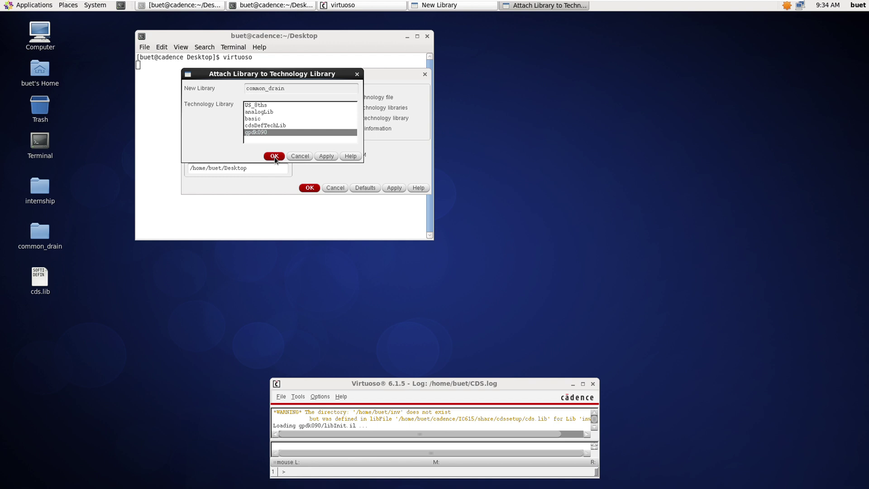
pyautogui.click(274, 156)
pyautogui.click(309, 187)
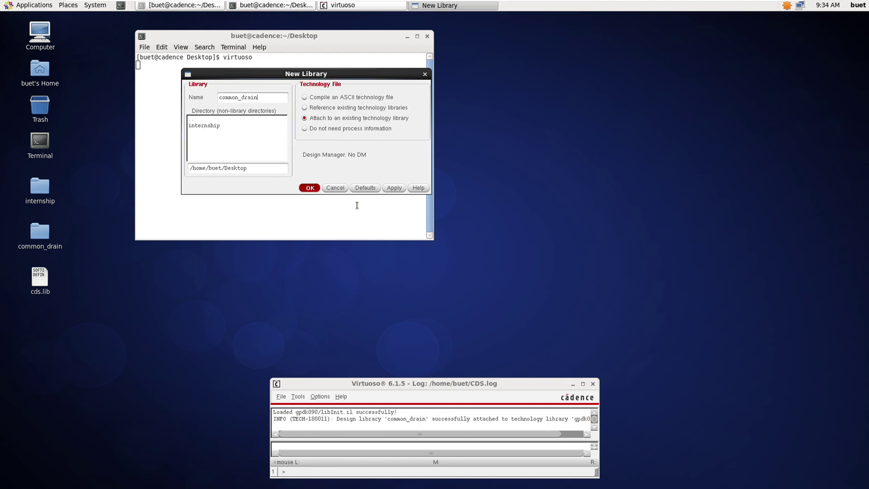
pyautogui.click(433, 261)
# Cancel the leftover New Library dialog and create a cd_amp schematic cellview in common_drain
pyautogui.click(332, 188)
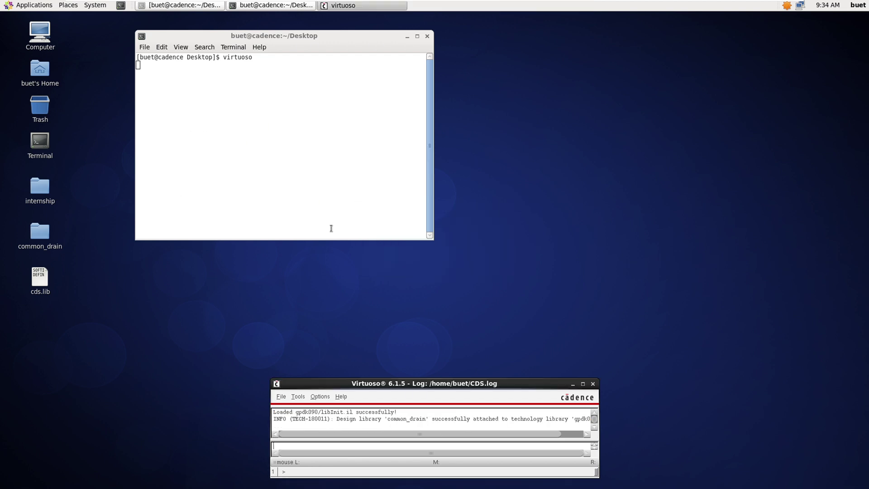
pyautogui.click(281, 396)
pyautogui.moveTo(317, 283)
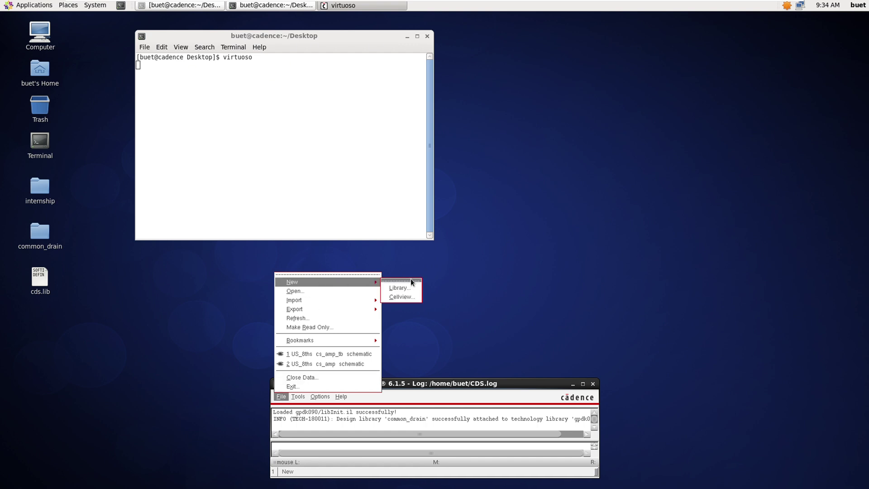
pyautogui.click(403, 293)
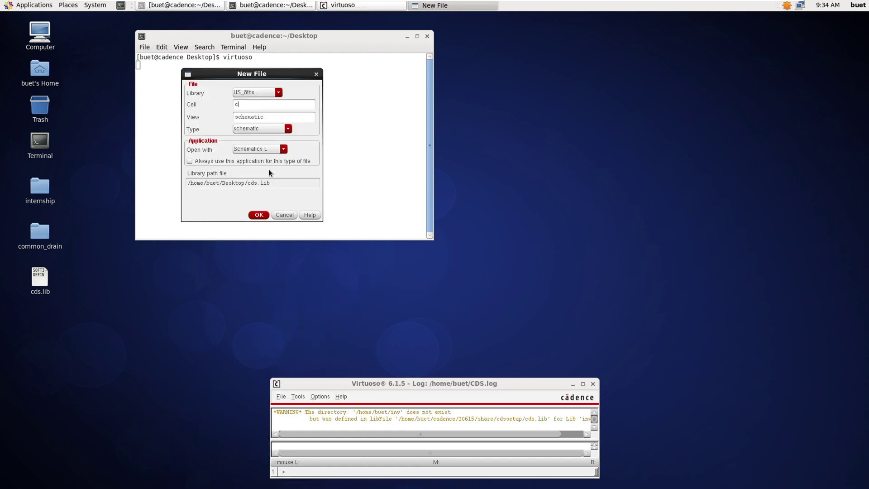
pyautogui.write('cd_amp')
pyautogui.click(274, 92)
pyautogui.click(268, 101)
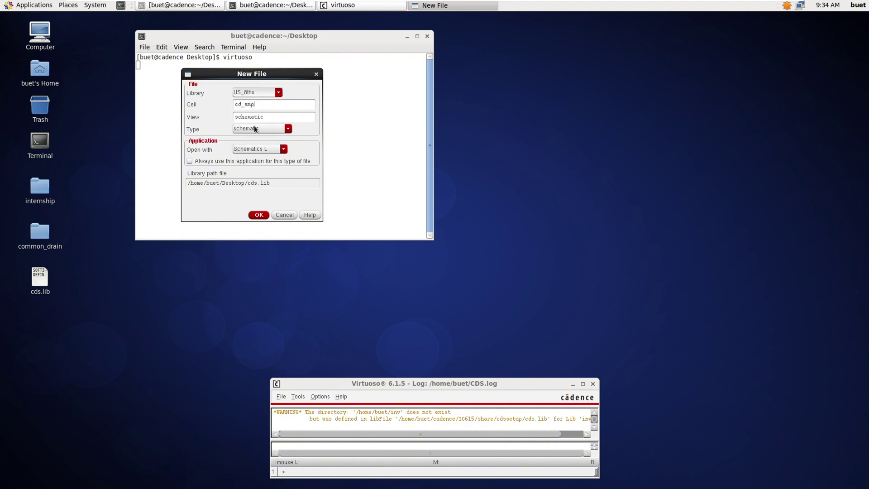
pyautogui.click(259, 216)
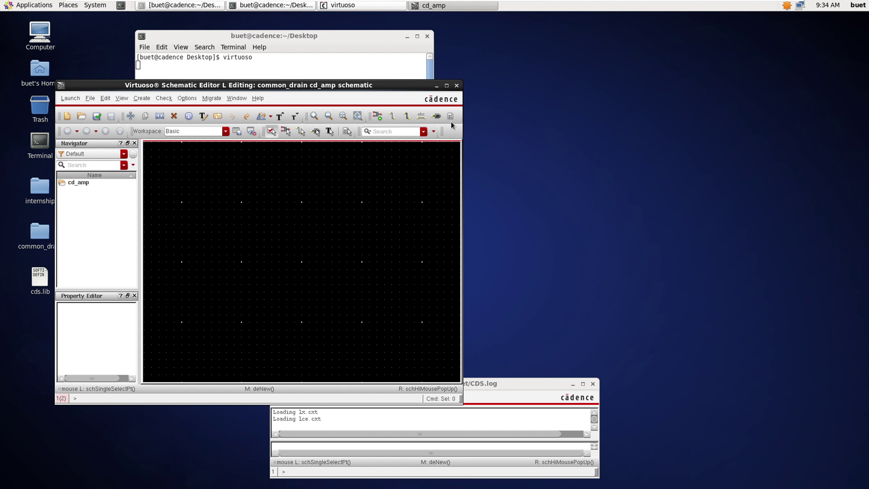
# Maximize the editor and choose the gpdk090 nmos1v symbol for instance placement
pyautogui.click(446, 86)
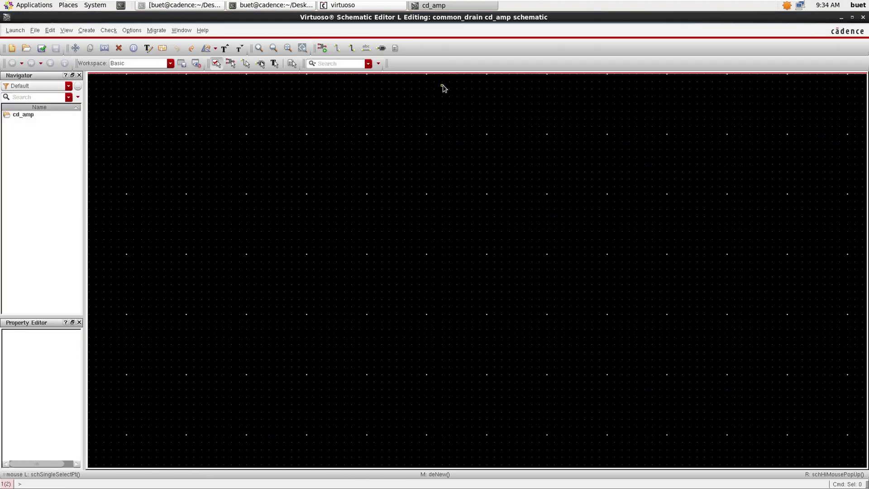
pyautogui.press('i')
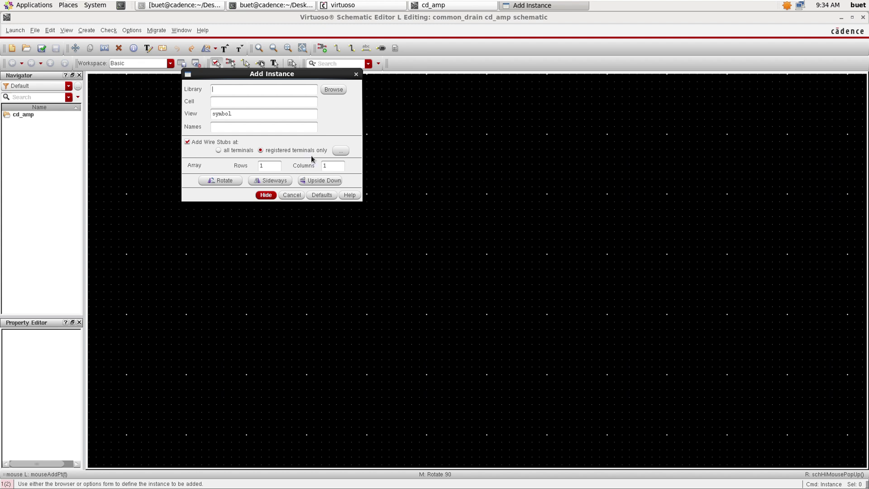
pyautogui.click(334, 90)
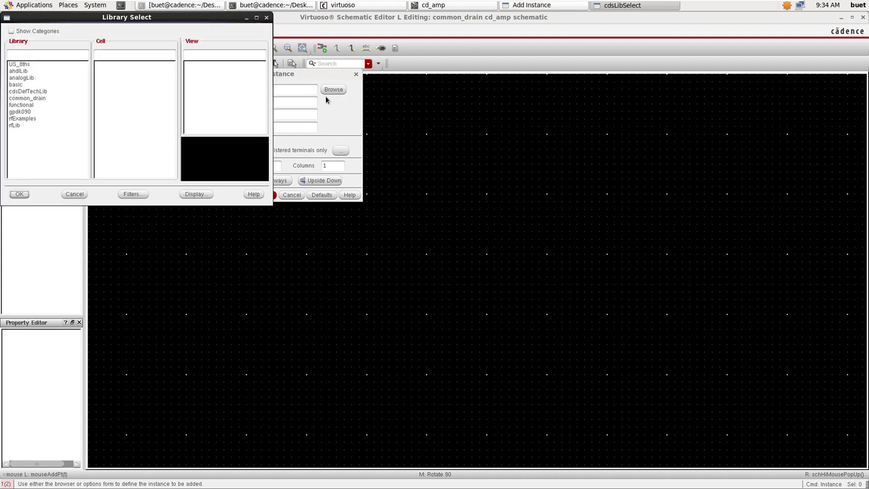
pyautogui.click(20, 112)
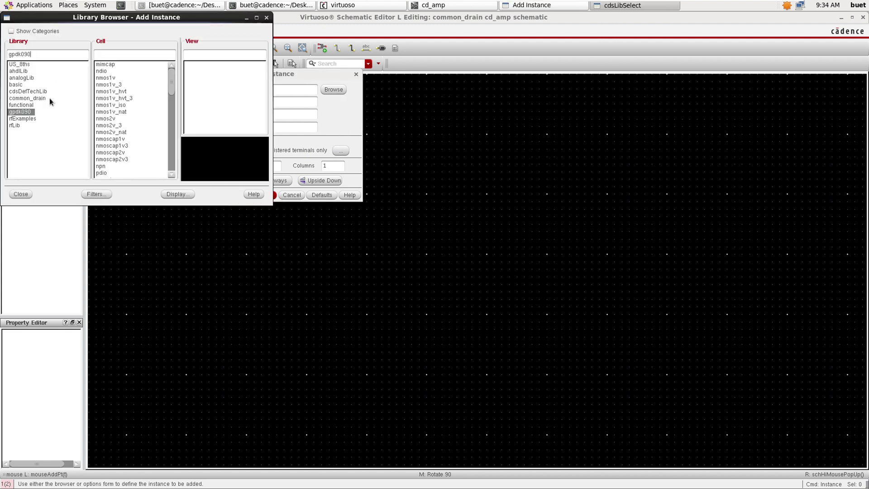
pyautogui.click(120, 55)
pyautogui.write('nmos')
pyautogui.click(120, 78)
pyautogui.click(216, 108)
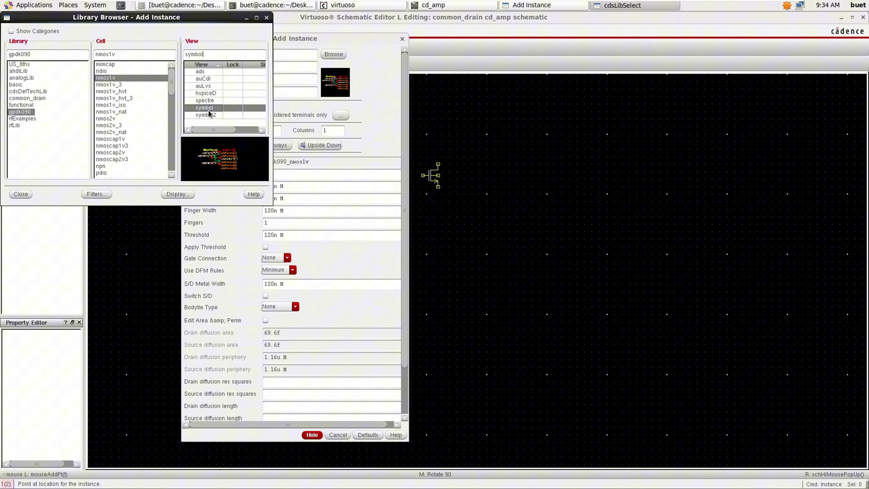
pyautogui.click(20, 195)
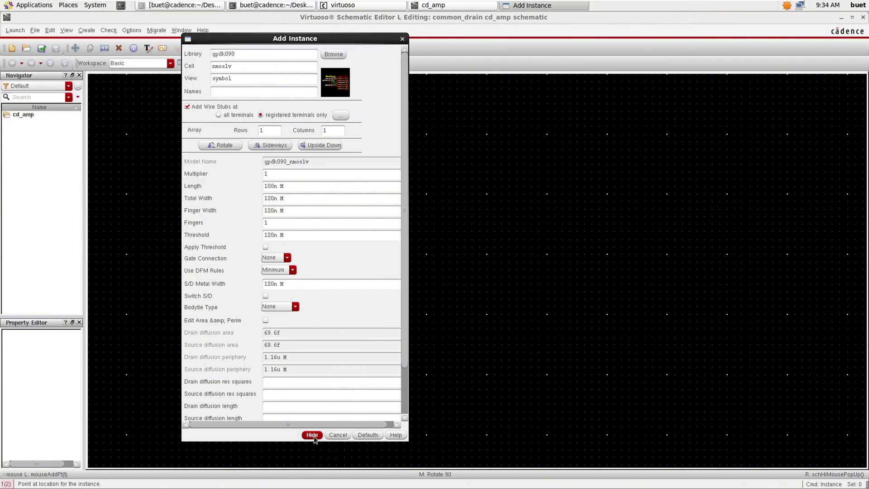
pyautogui.click(313, 436)
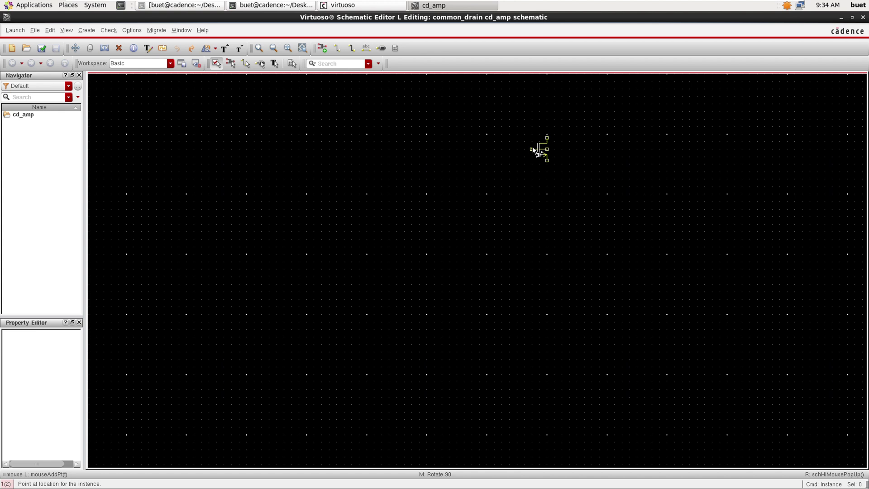
# Place three nmos1v transistors: NM0, NM1 below it, and NM2 left of NM1
pyautogui.click(532, 146)
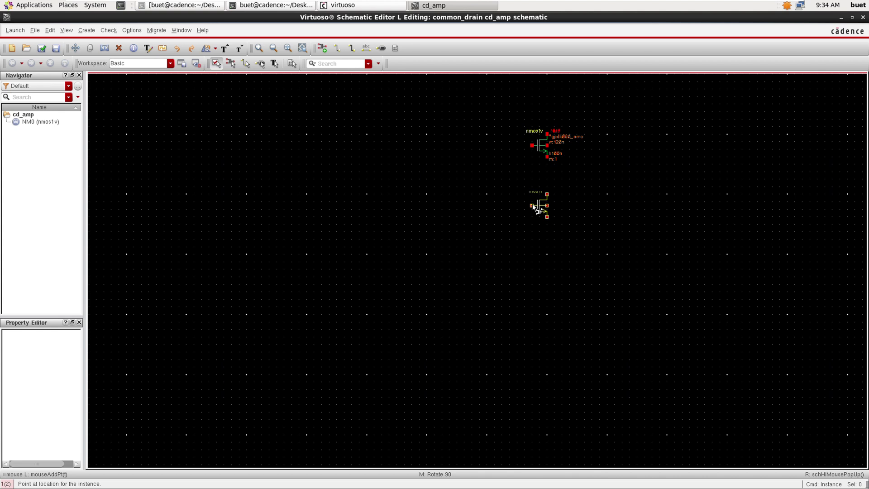
pyautogui.click(533, 207)
pyautogui.click(472, 206)
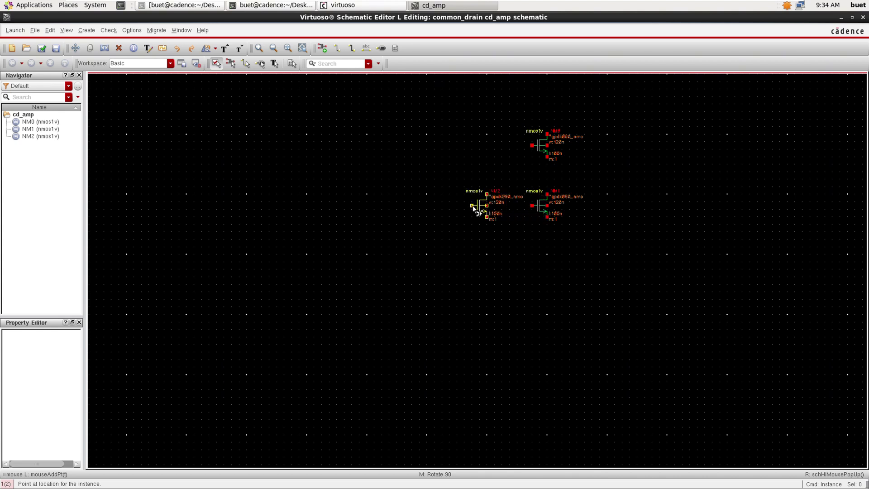
pyautogui.press('Escape')
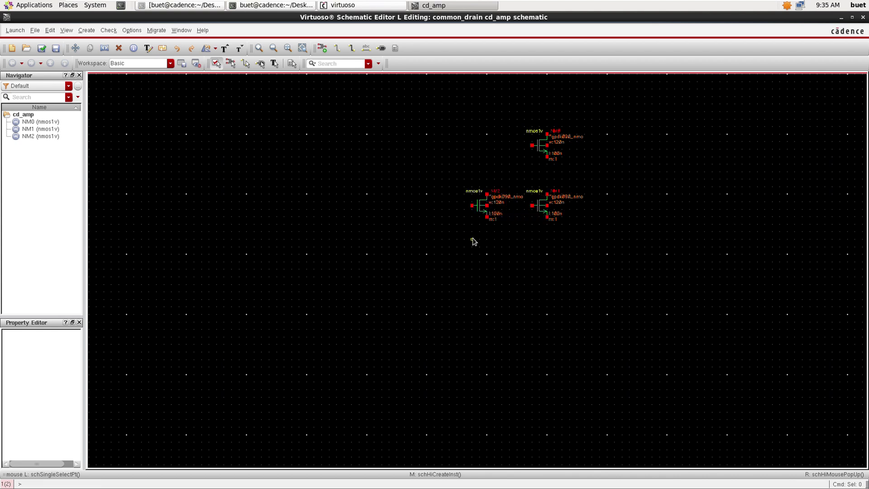
# Mirror NM2 sideways and move it right toward NM1
pyautogui.click(479, 207)
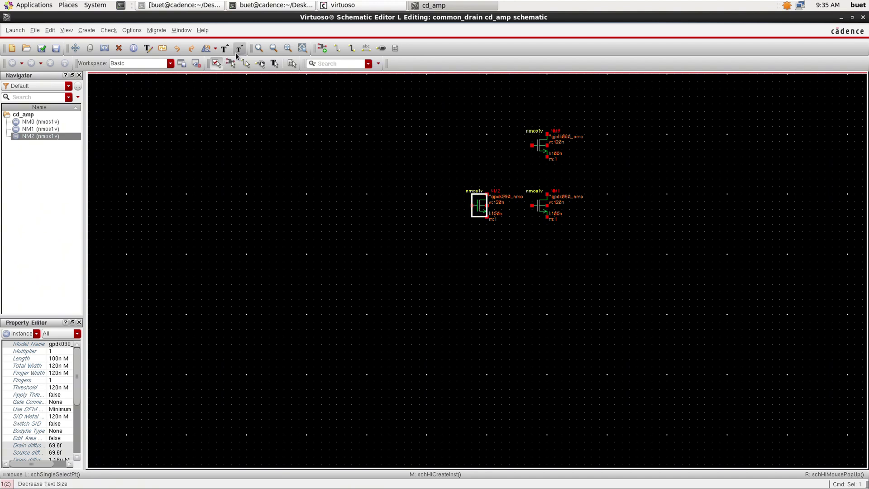
pyautogui.click(215, 49)
pyautogui.click(217, 86)
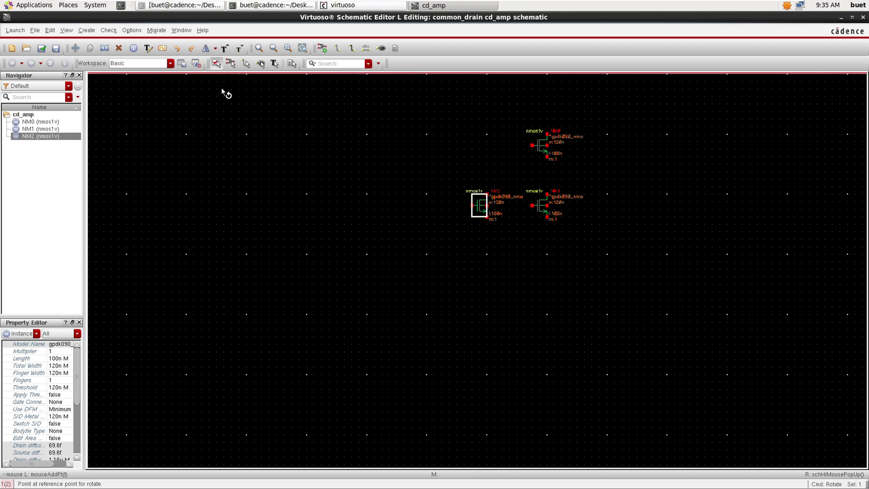
pyautogui.click(477, 202)
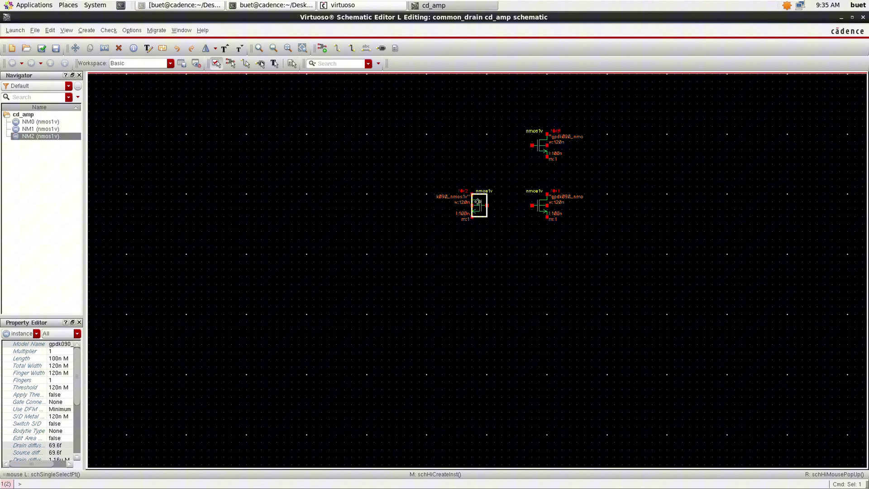
pyautogui.press('f')
pyautogui.click(447, 438)
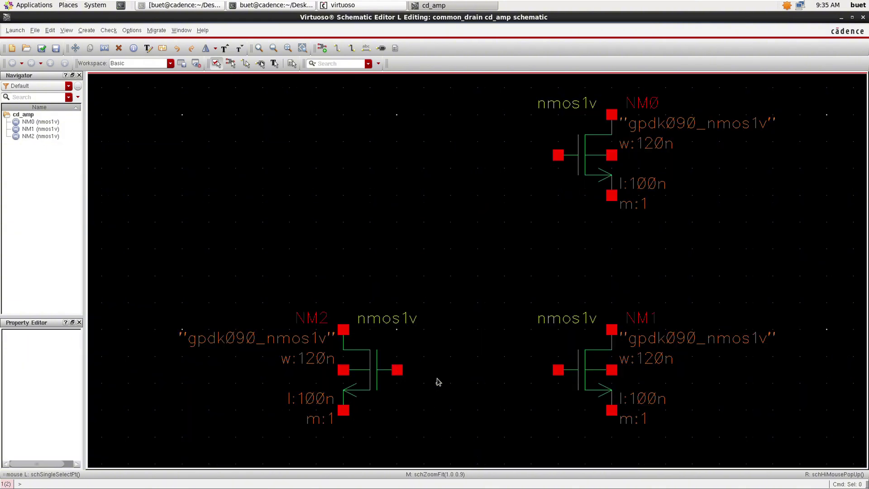
pyautogui.moveTo(364, 385); pyautogui.dragTo(418, 384)
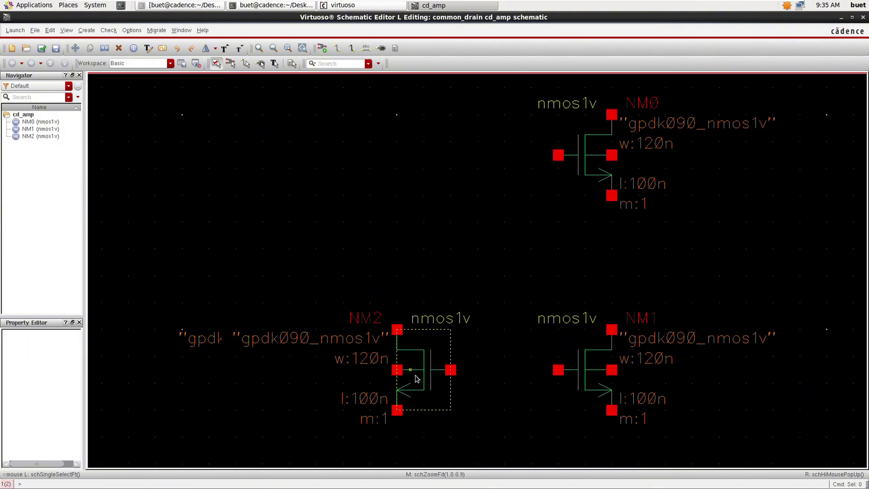
# Place an analogLib idc source I0 with 100u DC current just above NM2
pyautogui.press('i')
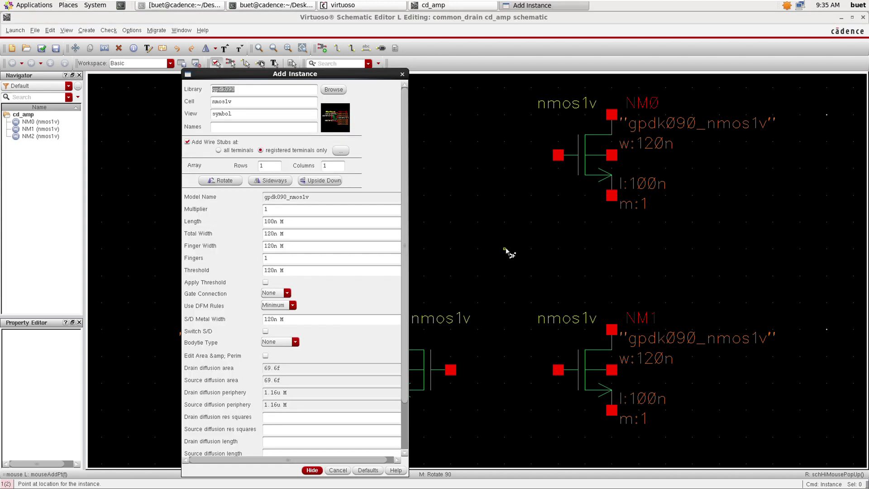
pyautogui.click(333, 89)
pyautogui.click(28, 78)
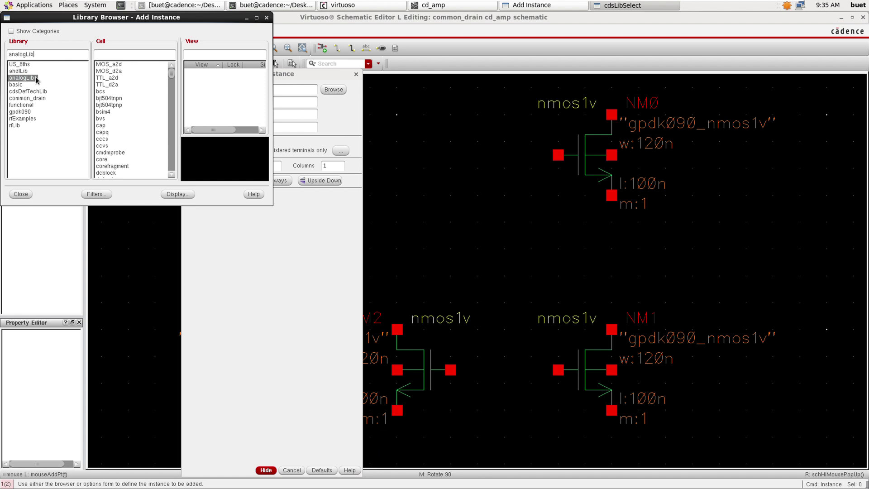
pyautogui.click(130, 57)
pyautogui.write('idc')
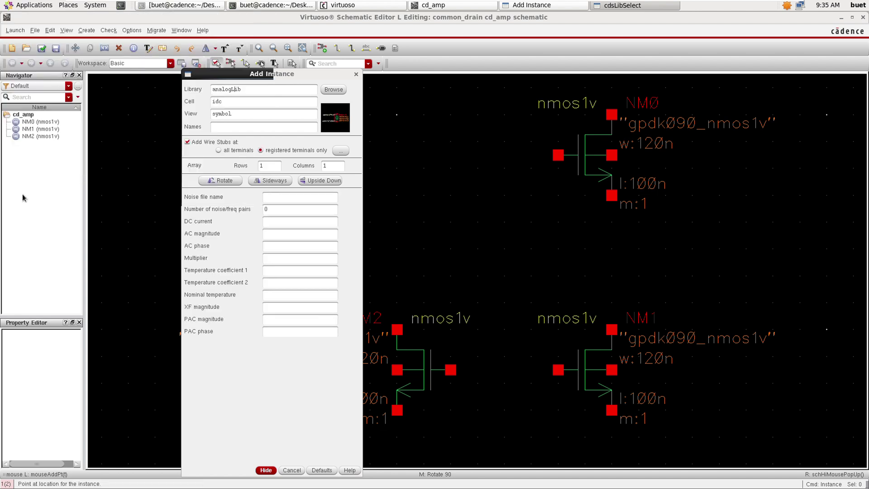
pyautogui.click(23, 194)
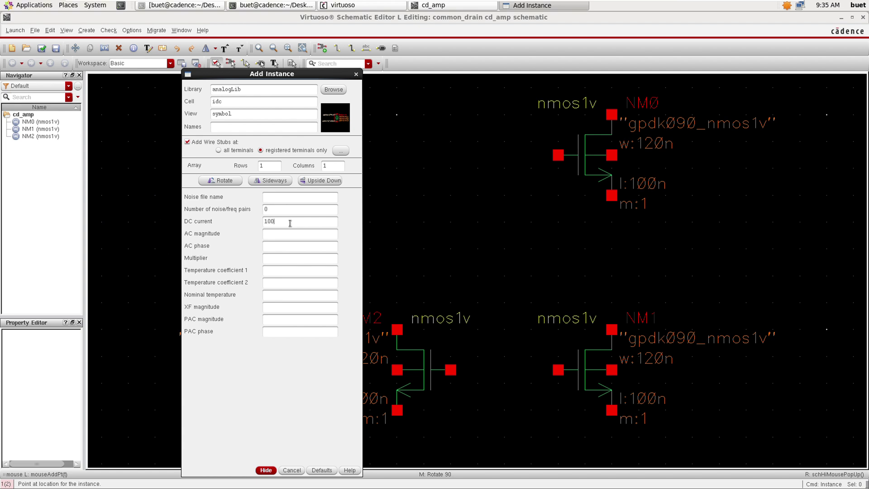
pyautogui.press('Return')
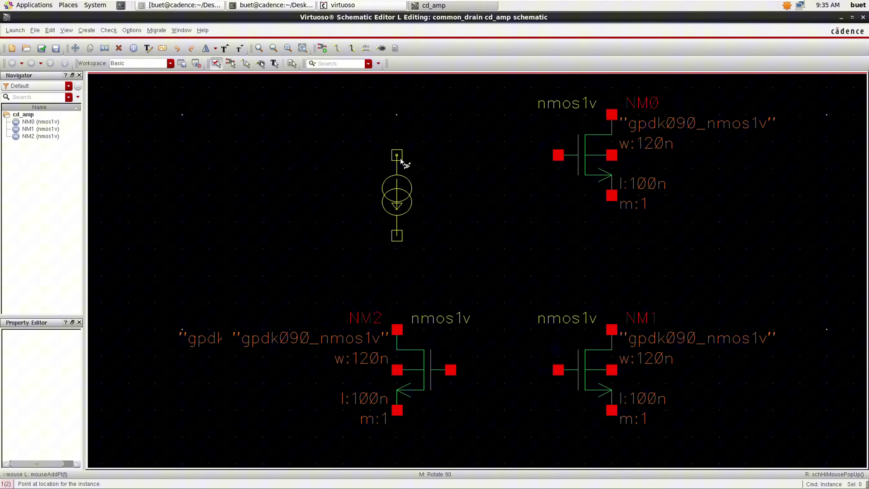
pyautogui.click(401, 167)
pyautogui.press('Escape')
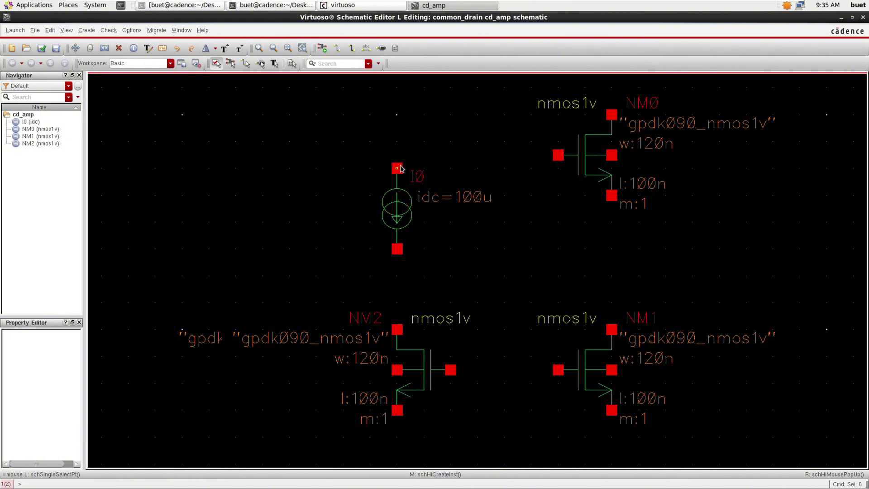
# Wire NM2's gate to NM1's gate, NM0's bottom pin to NM1, and an input lead to NM0's gate
pyautogui.press('f')
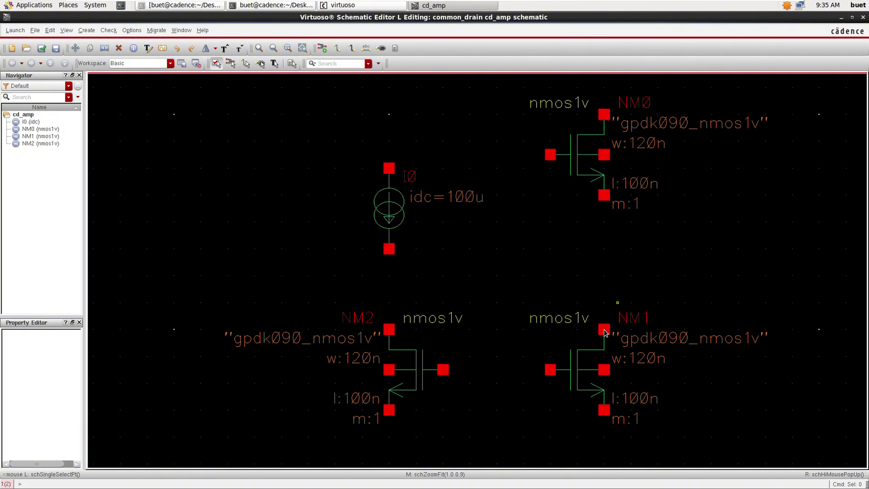
pyautogui.press('w')
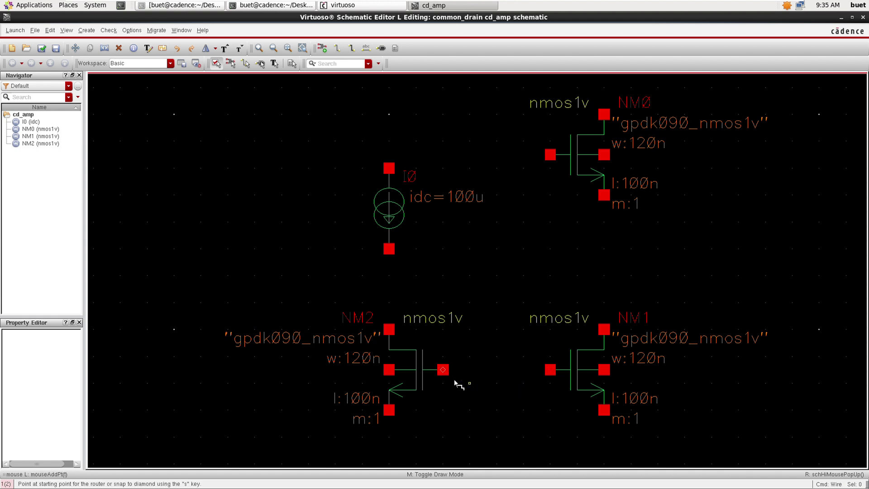
pyautogui.click(447, 375)
pyautogui.click(555, 371)
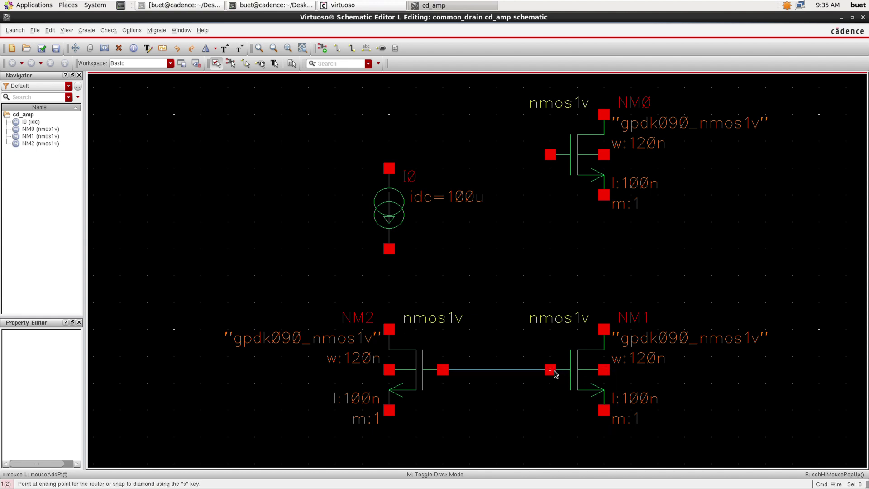
pyautogui.click(603, 195)
pyautogui.click(604, 329)
pyautogui.click(469, 155)
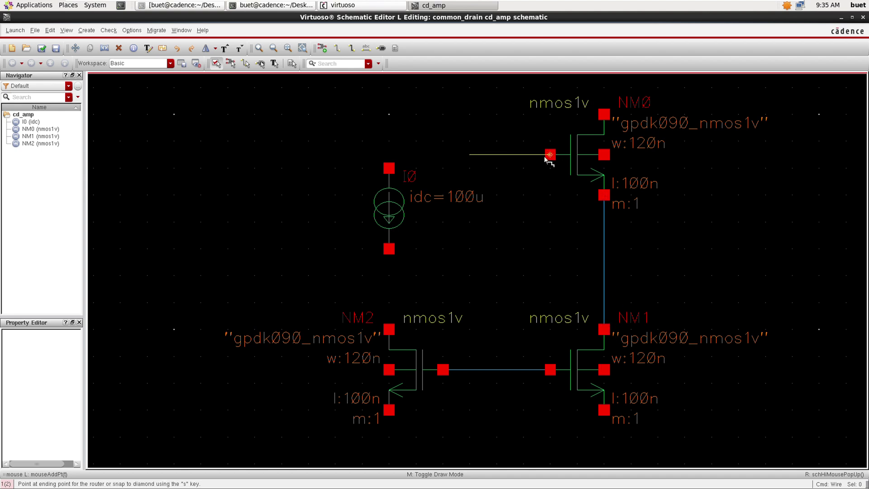
pyautogui.click(545, 157)
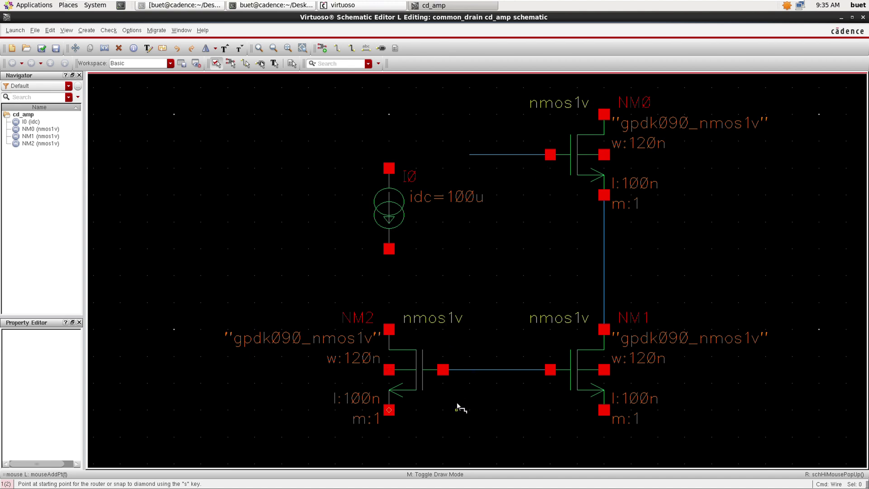
# Connect I0 to NM2's top pin, tie the gate net to that node, and add an output lead
pyautogui.click(388, 249)
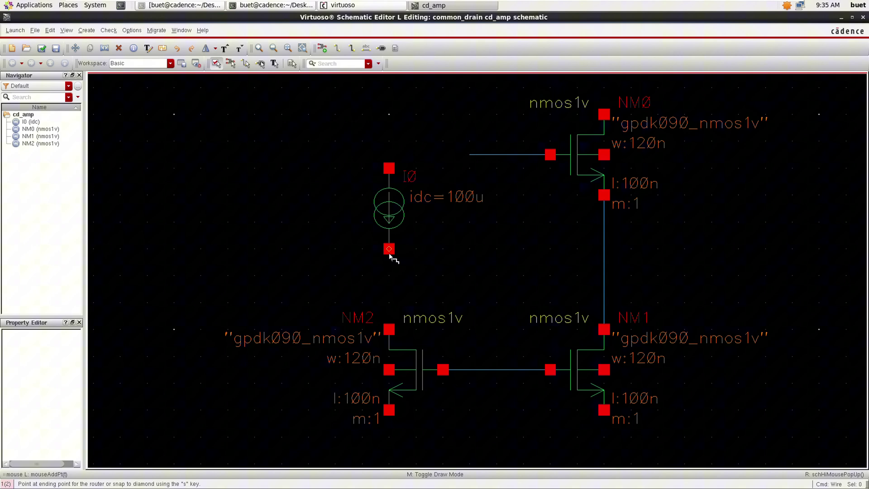
pyautogui.click(396, 330)
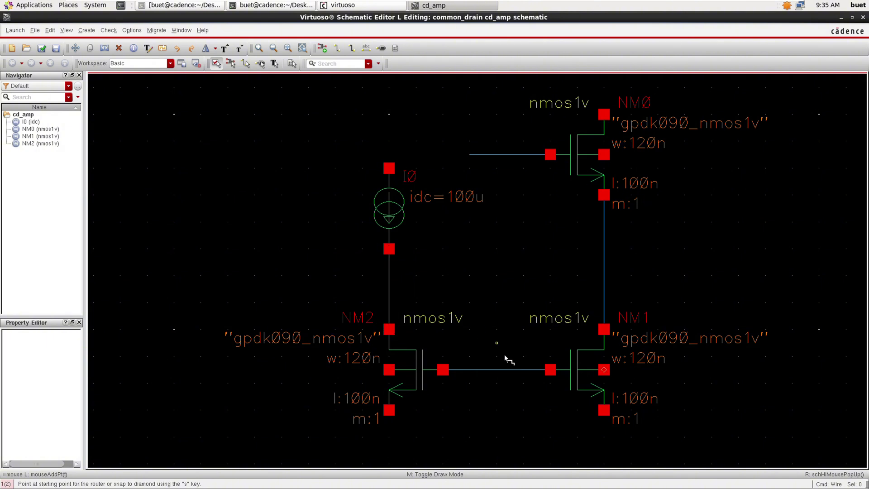
pyautogui.click(497, 370)
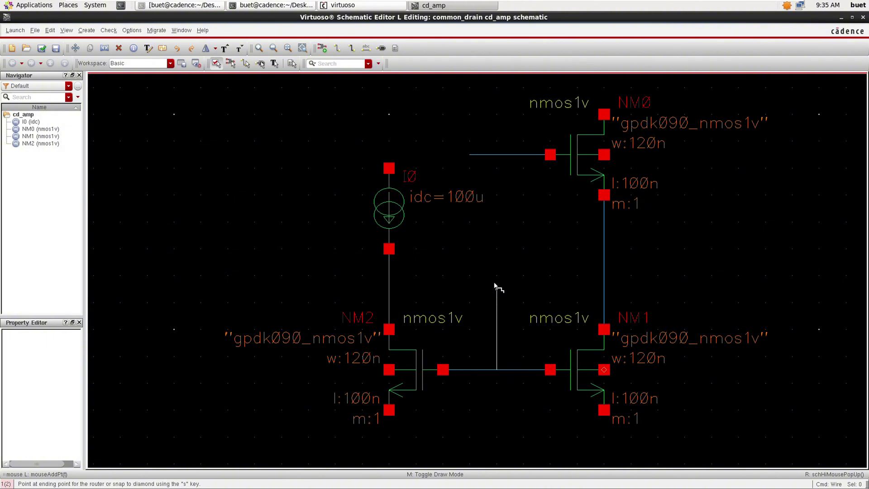
pyautogui.click(390, 281)
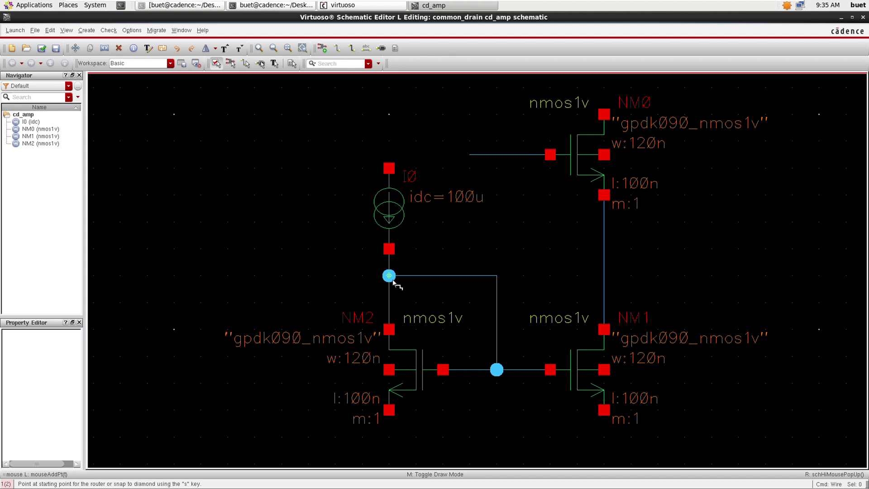
pyautogui.click(605, 253)
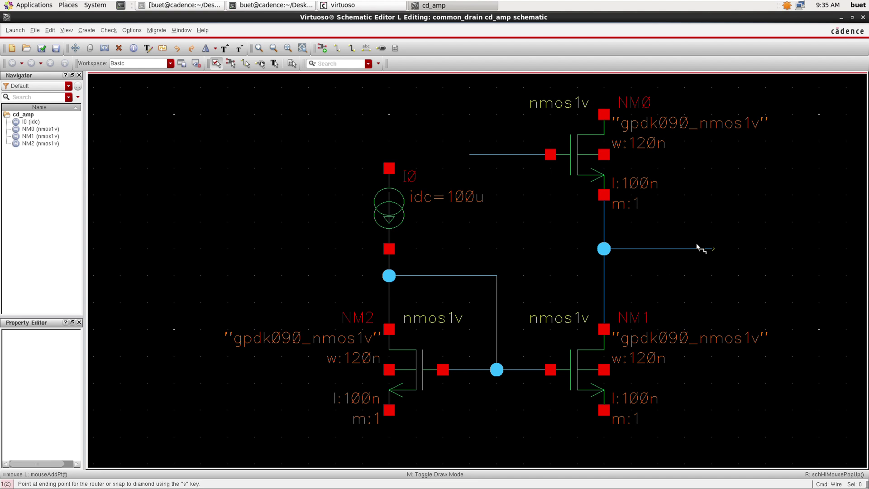
pyautogui.click(712, 249)
pyautogui.press('Escape')
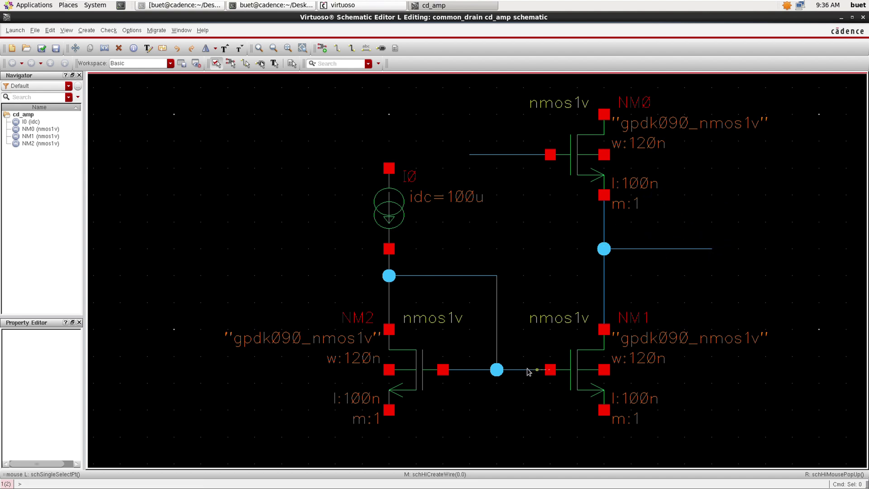
# Run wires down from NM2's and NM1's bottom pins and route NM2's bulk wire down-left
pyautogui.scroll(-2, 511, 294)
pyautogui.press('w')
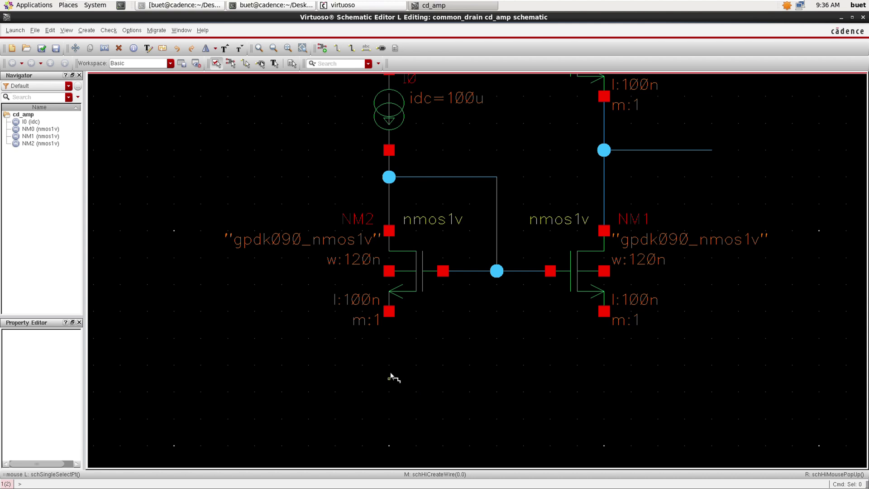
pyautogui.click(392, 377)
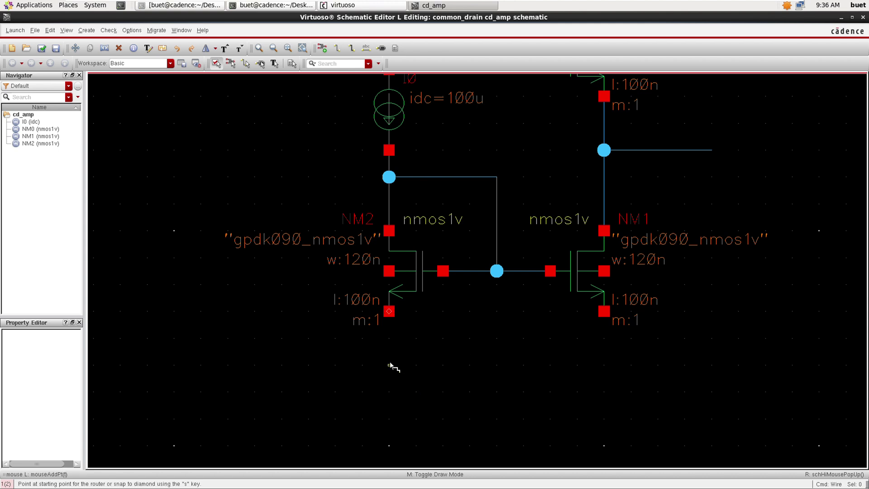
pyautogui.click(393, 322)
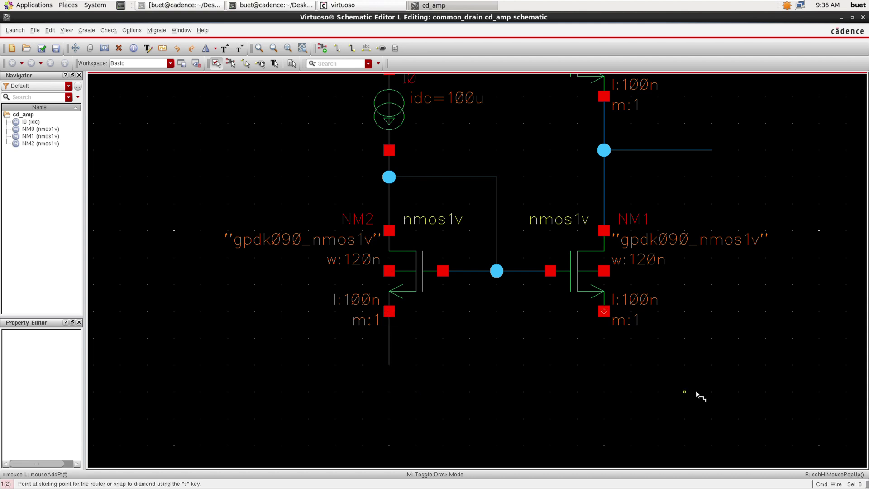
pyautogui.click(605, 365)
pyautogui.click(605, 312)
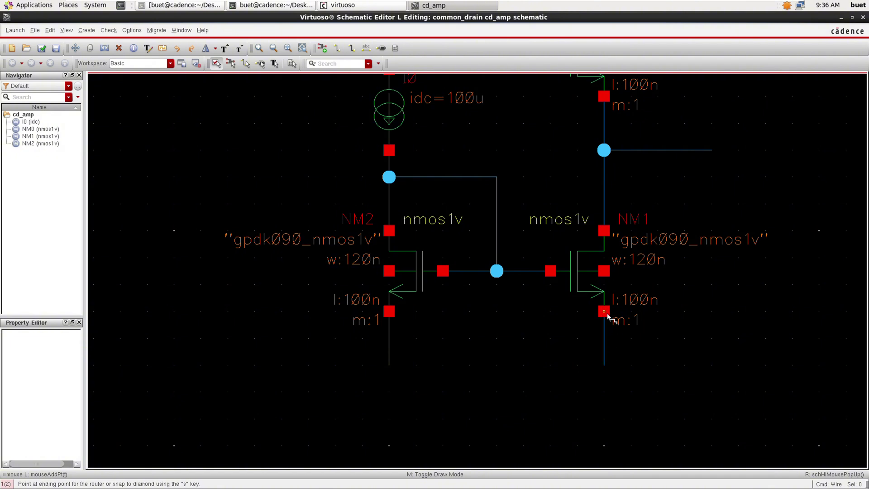
pyautogui.click(388, 271)
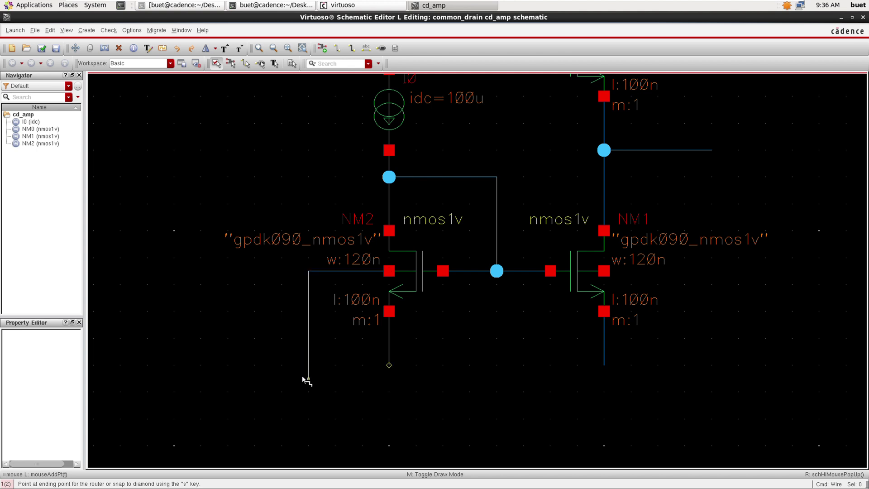
pyautogui.click(309, 366)
pyautogui.press('Escape')
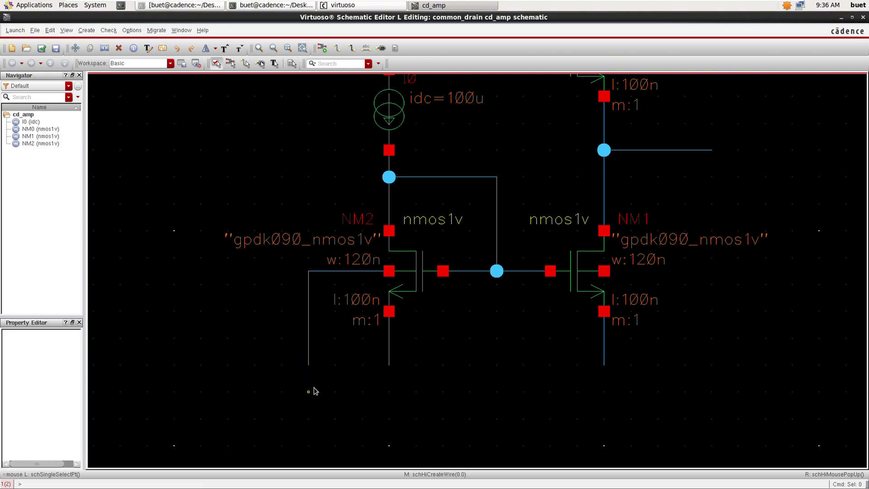
# Build the bottom rail linking I0's top pin and a right-side wire to NM0, plus a downward stub
pyautogui.scroll(1, 733, 380)
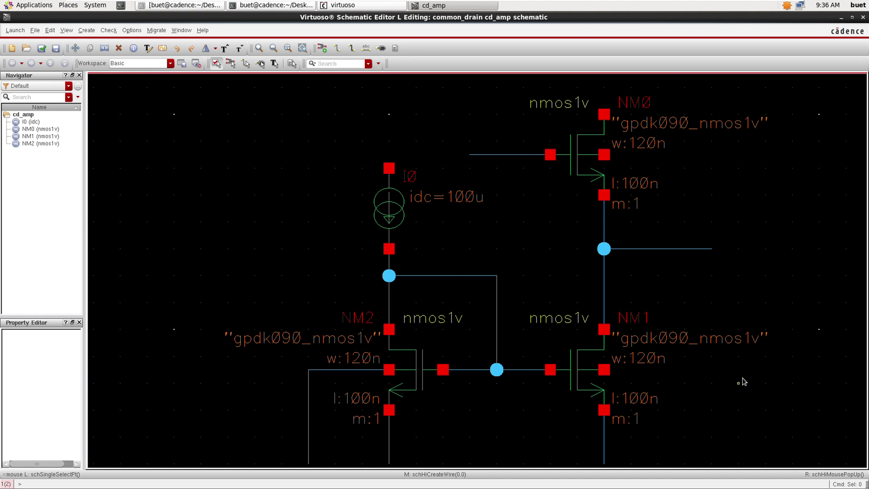
pyautogui.scroll(-1, 751, 384)
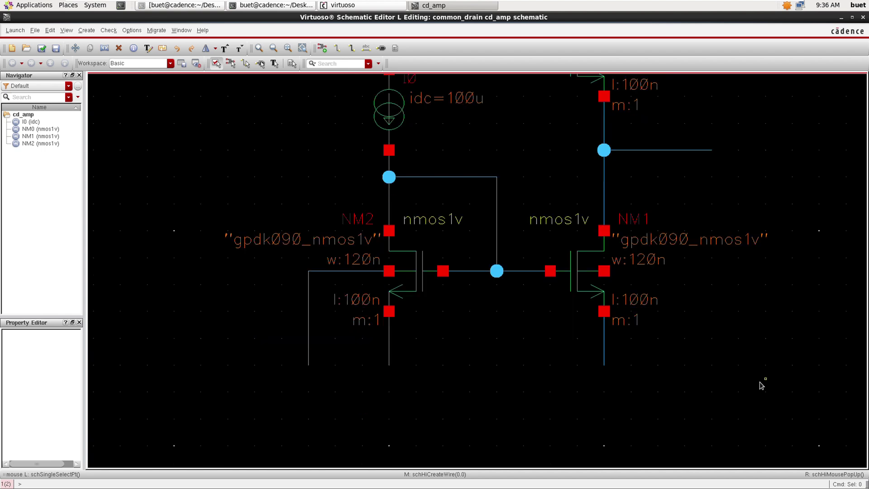
pyautogui.press('w')
pyautogui.click(792, 368)
pyautogui.scroll(1, 793, 267)
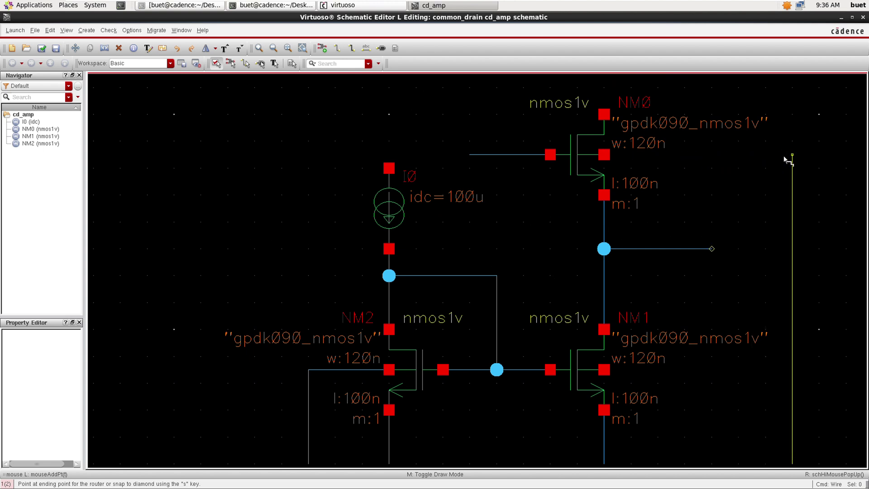
pyautogui.click(604, 155)
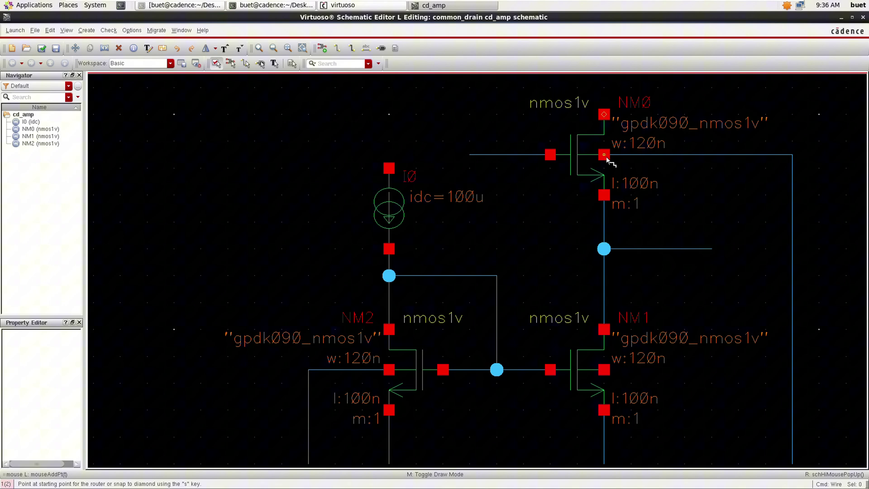
pyautogui.click(386, 173)
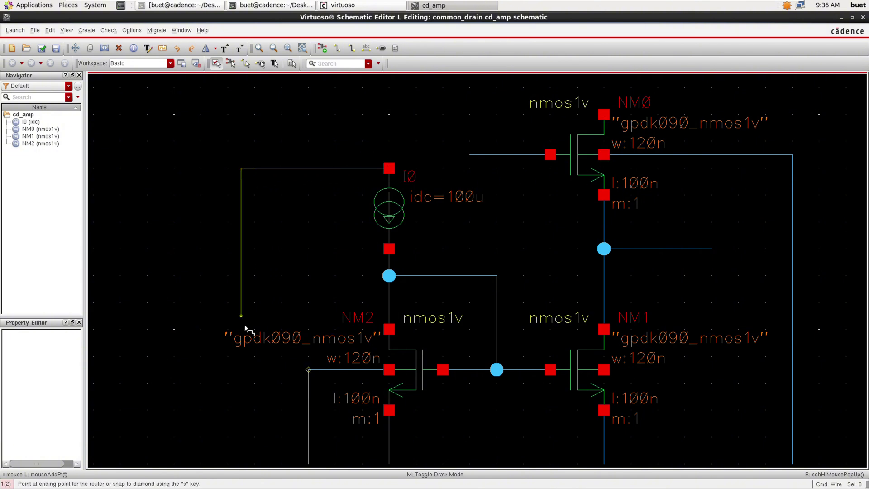
pyautogui.scroll(-2, 253, 407)
pyautogui.click(255, 365)
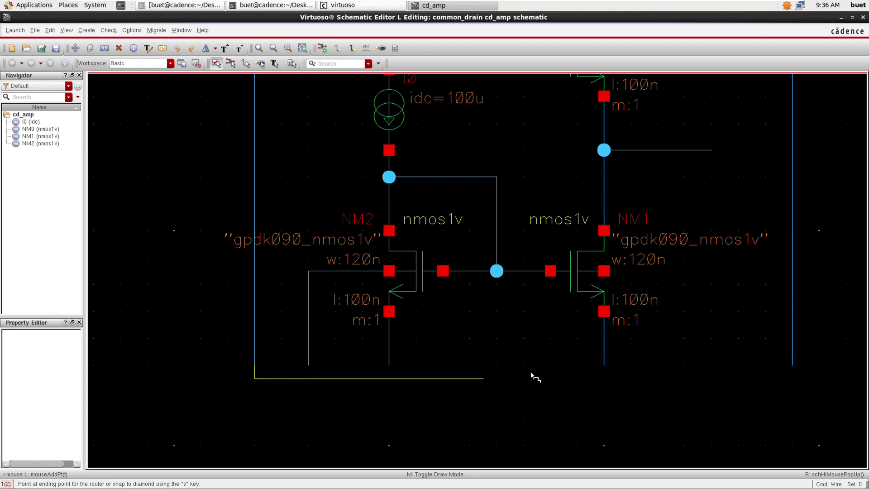
pyautogui.click(792, 364)
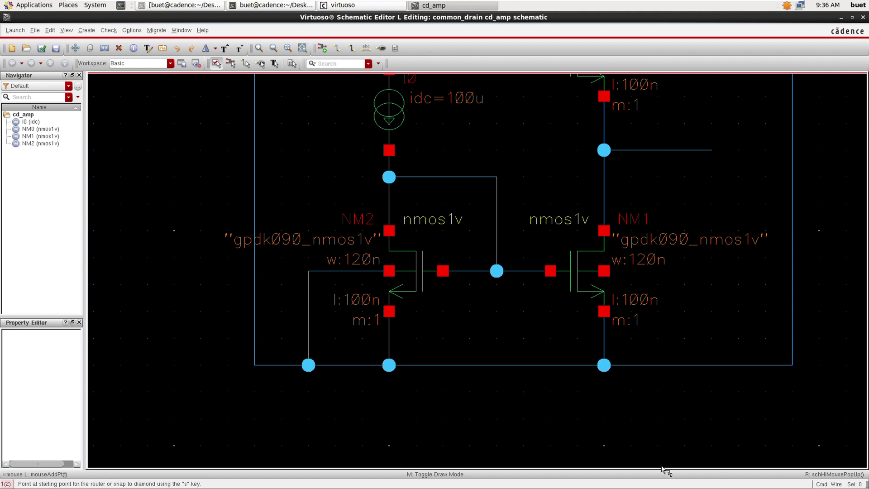
pyautogui.click(523, 366)
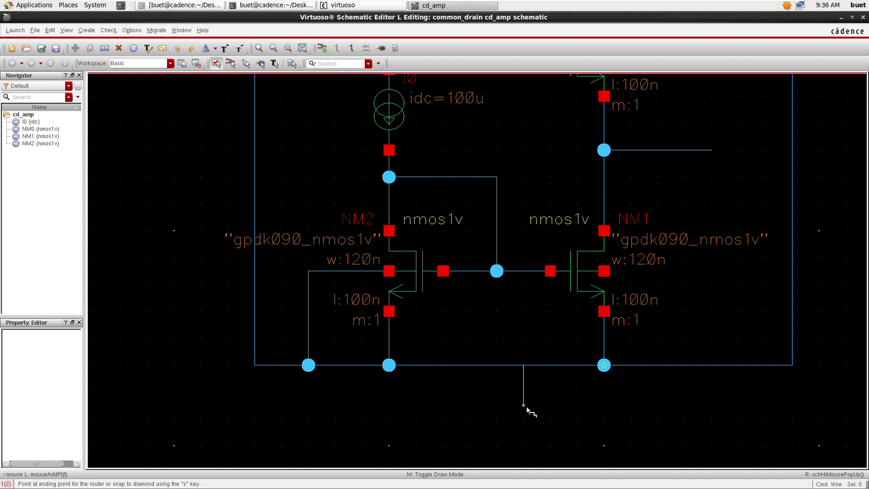
# Place an analogLib gnd symbol at the end of the stub below the bottom rail
pyautogui.doubleClick(526, 417)
pyautogui.press('i')
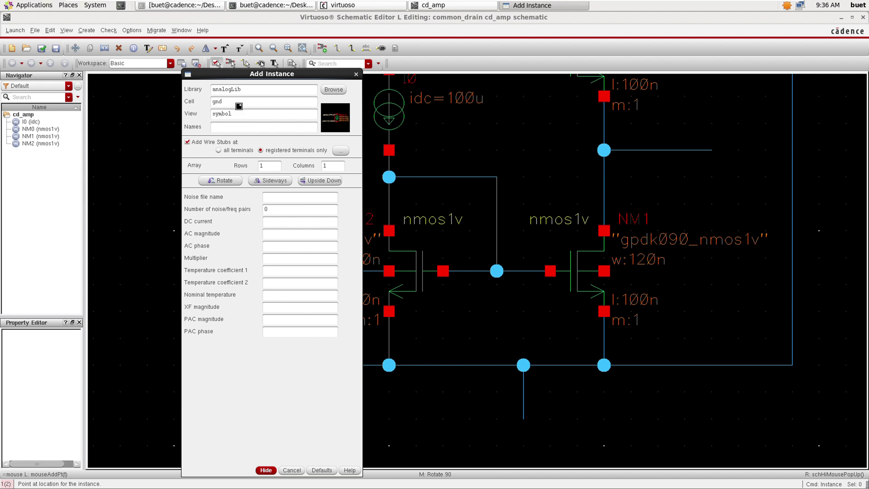
pyautogui.click(523, 418)
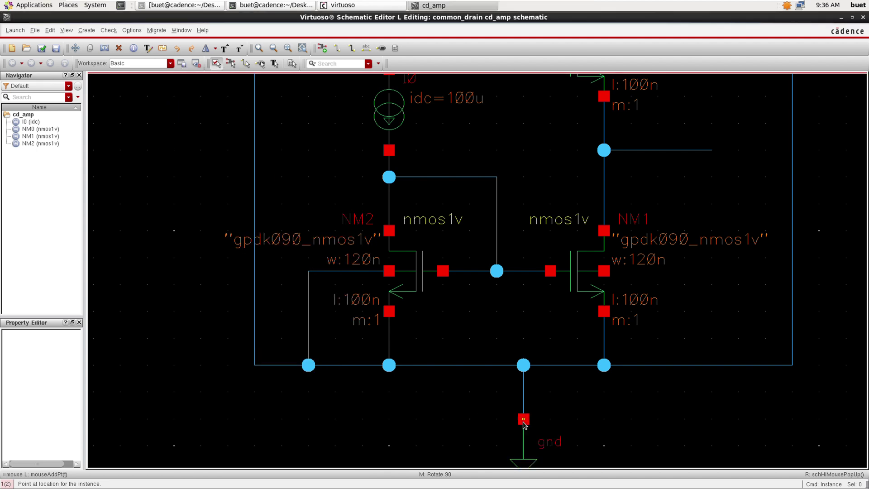
pyautogui.press('Escape')
# Draw a short wire upward from NM0's top terminal
pyautogui.press('f')
pyautogui.scroll(2, 717, 389)
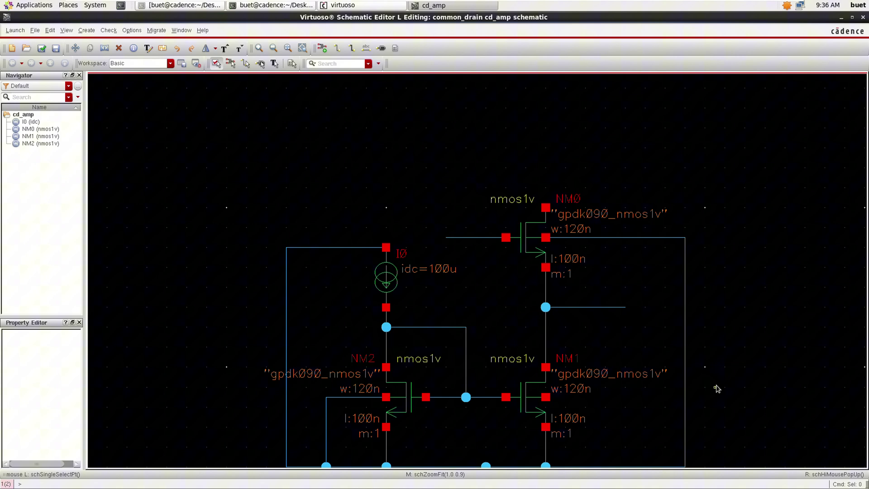
pyautogui.press('w')
pyautogui.click(545, 207)
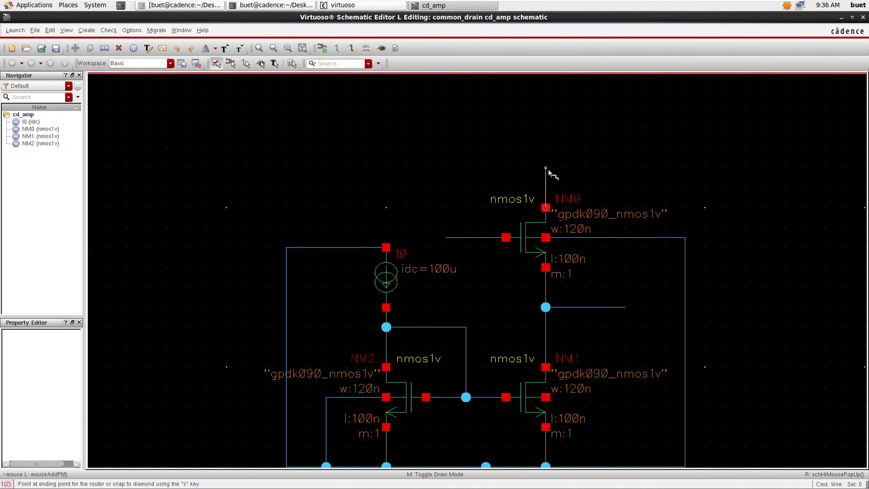
pyautogui.doubleClick(549, 171)
pyautogui.press('Escape')
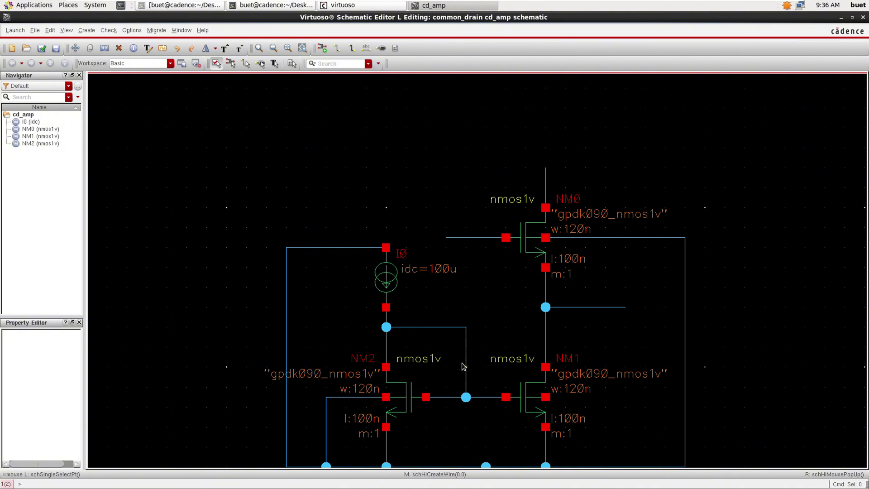
# Add a downward vdd pin atop NM0's wire and a vin pin on NM0's gate wire
pyautogui.press('p')
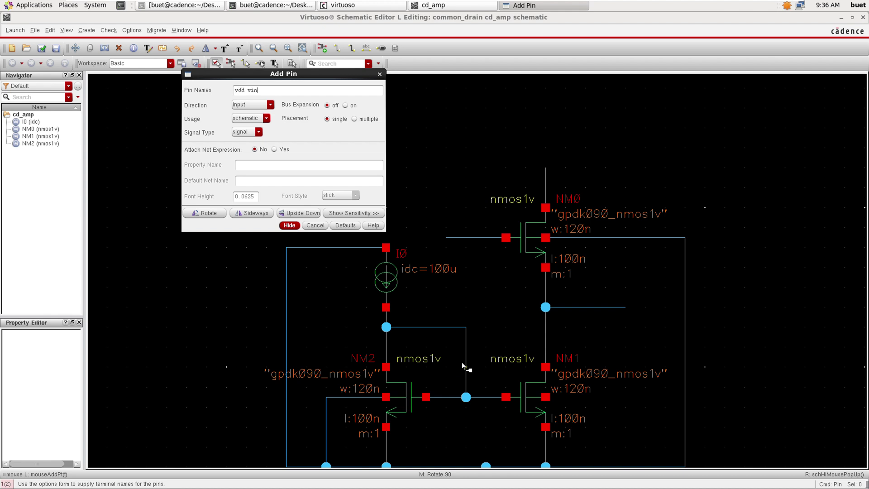
pyautogui.press('Return')
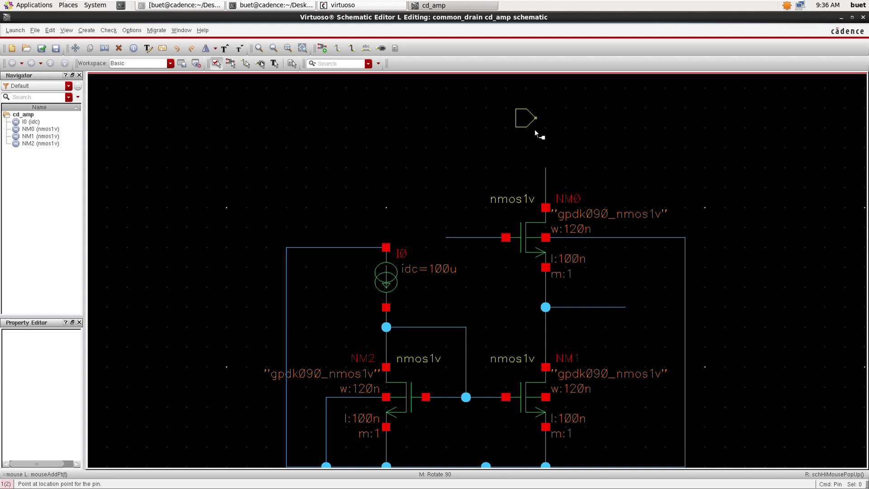
pyautogui.middleClick(543, 114)
pyautogui.middleClick(546, 135)
pyautogui.middleClick(547, 154)
pyautogui.click(546, 167)
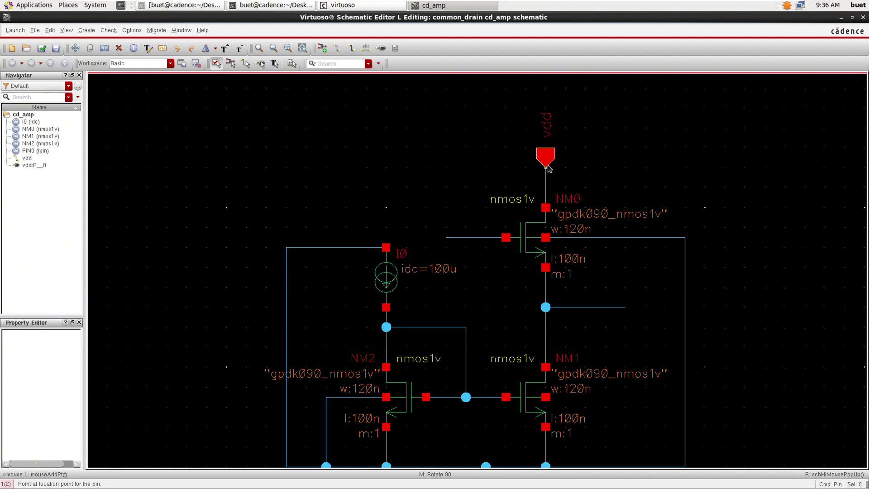
pyautogui.middleClick(445, 246)
pyautogui.click(448, 237)
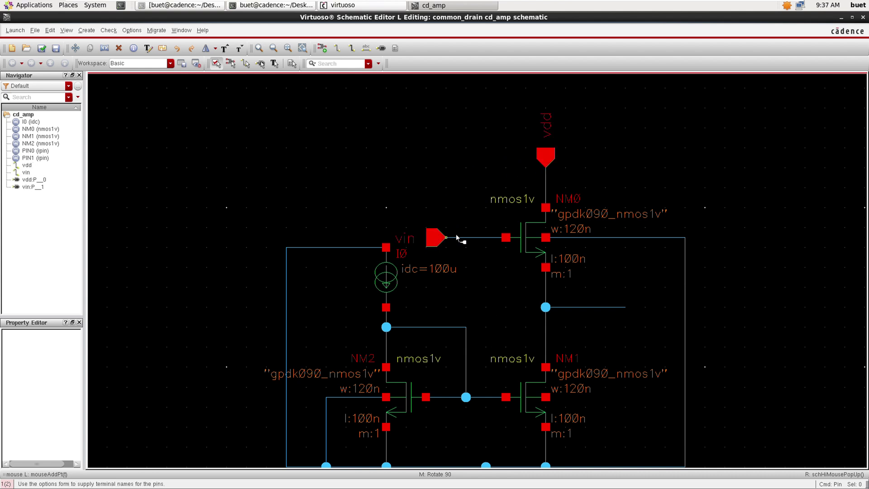
# Add a vout output-direction pin on the output stub at the NM0–NM1 node
pyautogui.click(629, 300)
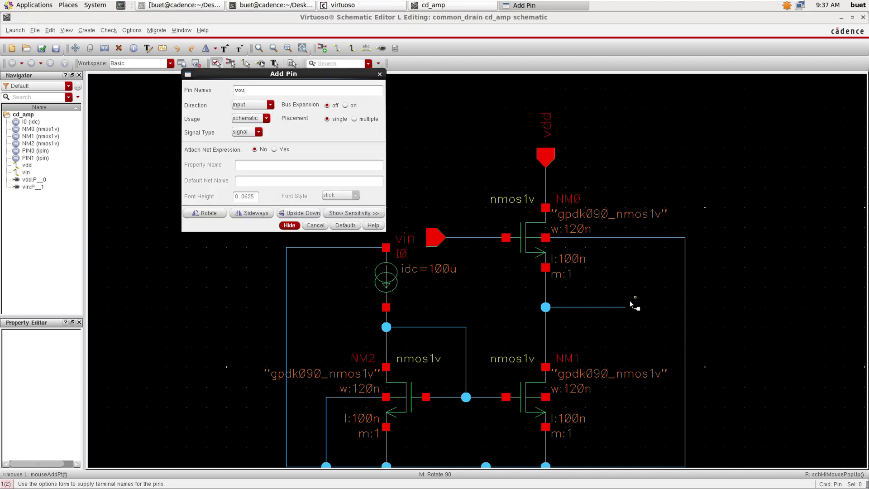
pyautogui.click(271, 105)
pyautogui.click(244, 111)
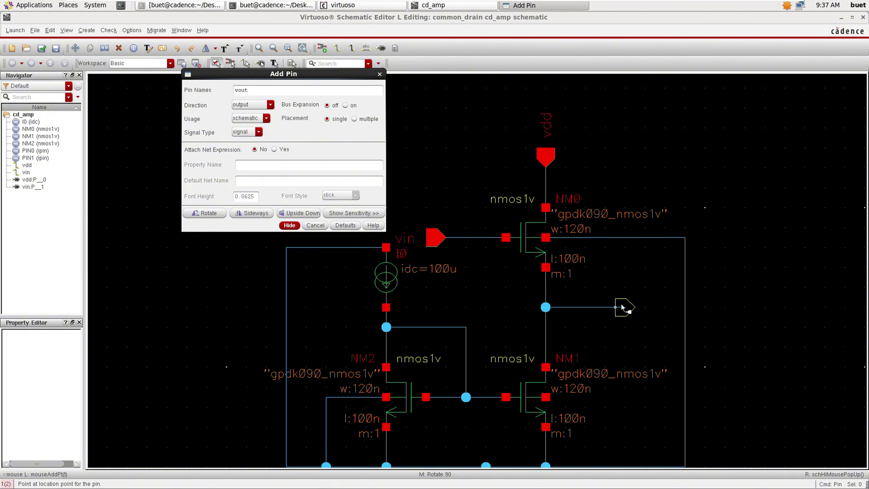
pyautogui.click(627, 307)
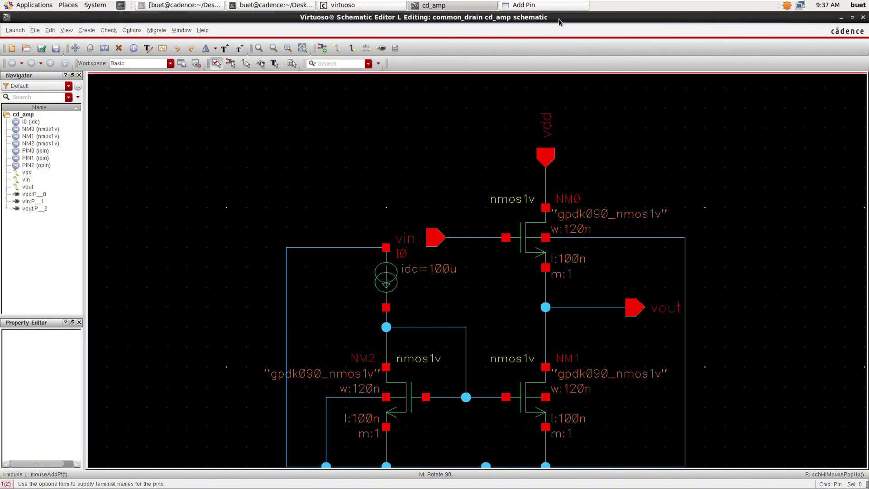
pyautogui.click(543, 5)
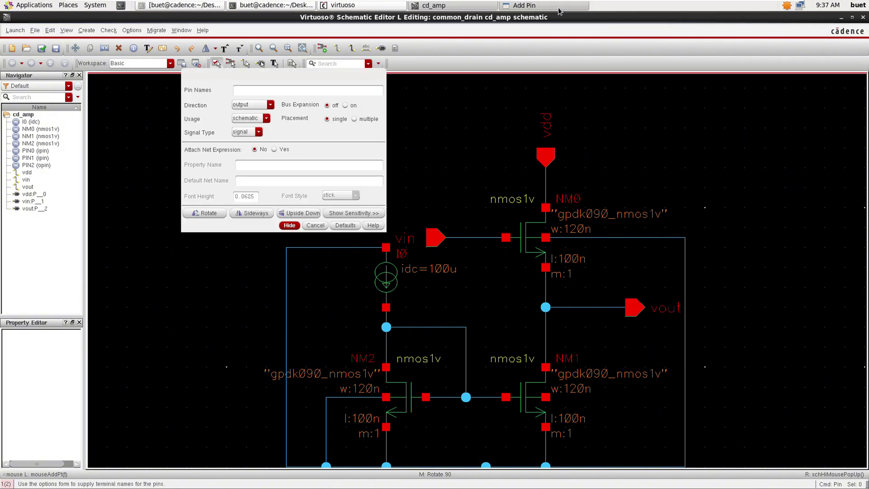
pyautogui.click(290, 226)
pyautogui.press('f')
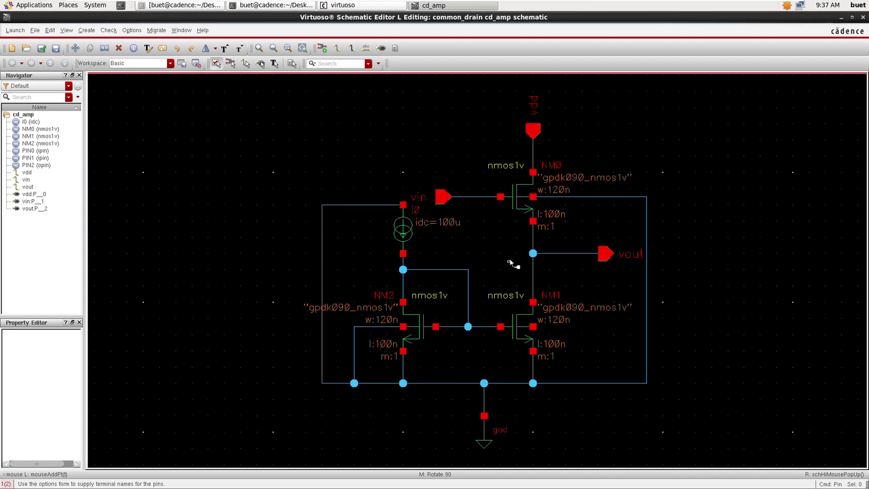
# Check and save cd_amp, then read the single warning about NM1's floating pin B
pyautogui.click(44, 50)
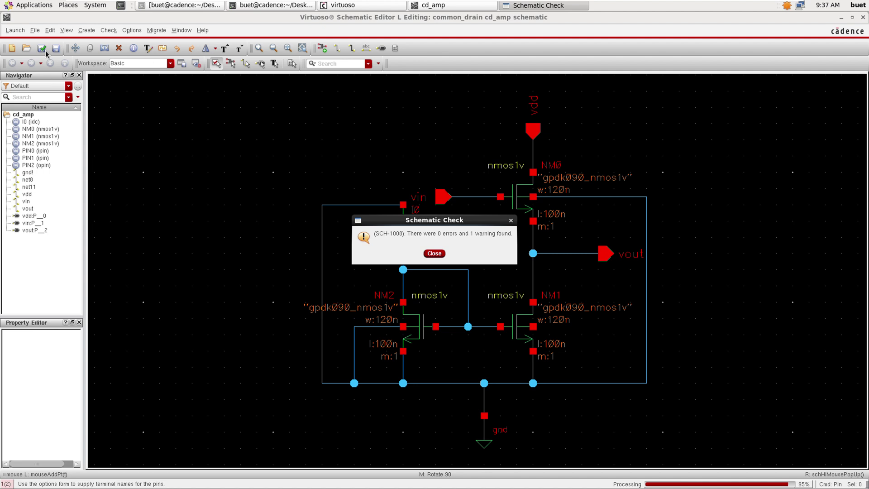
pyautogui.click(434, 252)
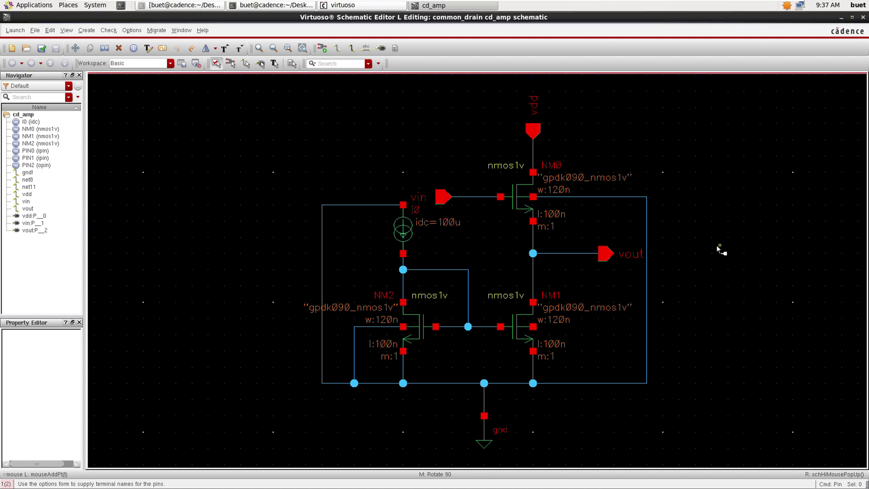
pyautogui.press('g')
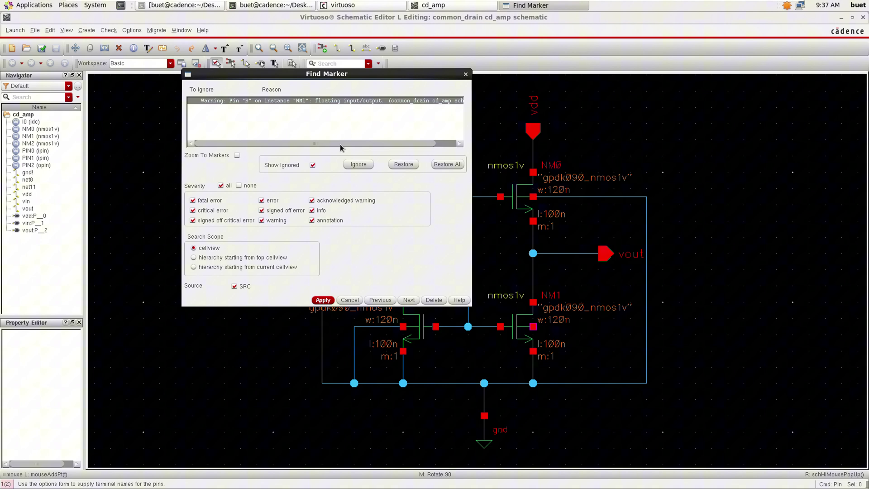
pyautogui.moveTo(340, 144); pyautogui.dragTo(420, 148)
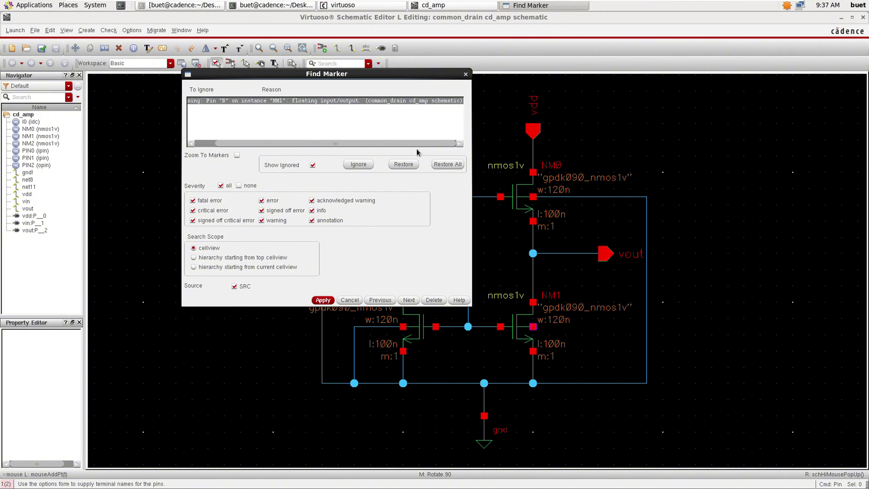
pyautogui.click(464, 75)
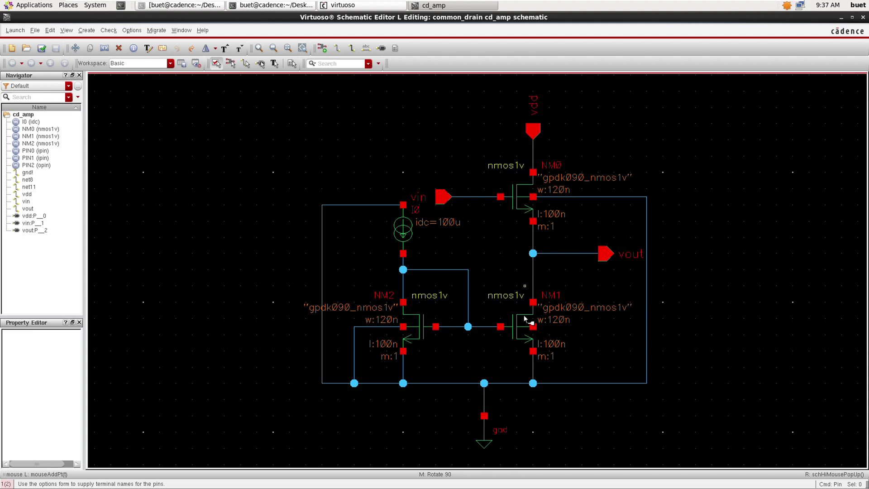
# Wire NM1's bulk terminal B to the ground net and re-run Check and Save
pyautogui.press('w')
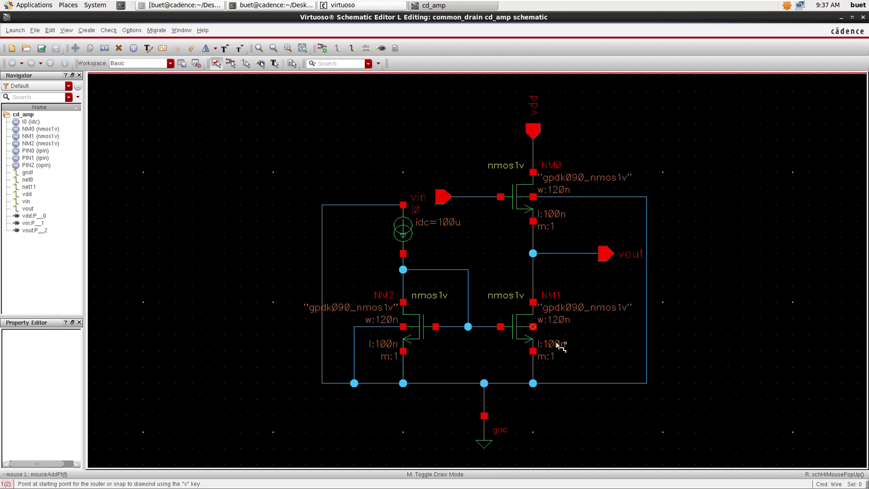
pyautogui.click(536, 328)
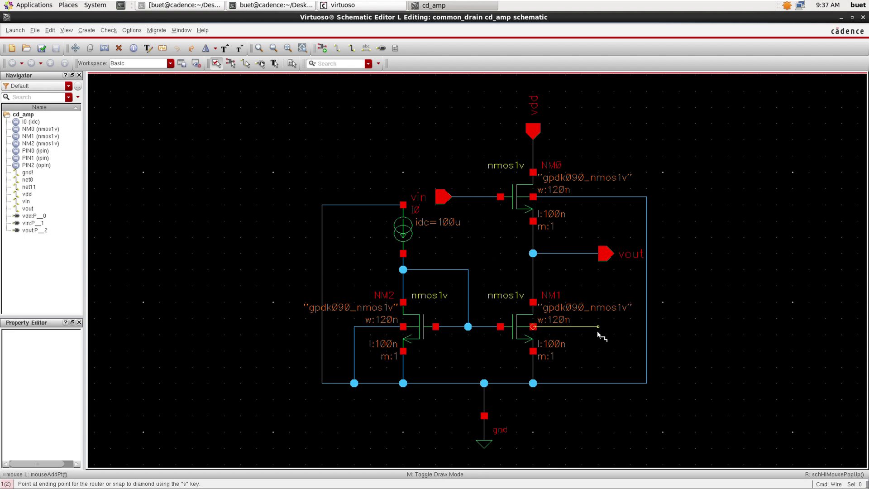
pyautogui.click(597, 383)
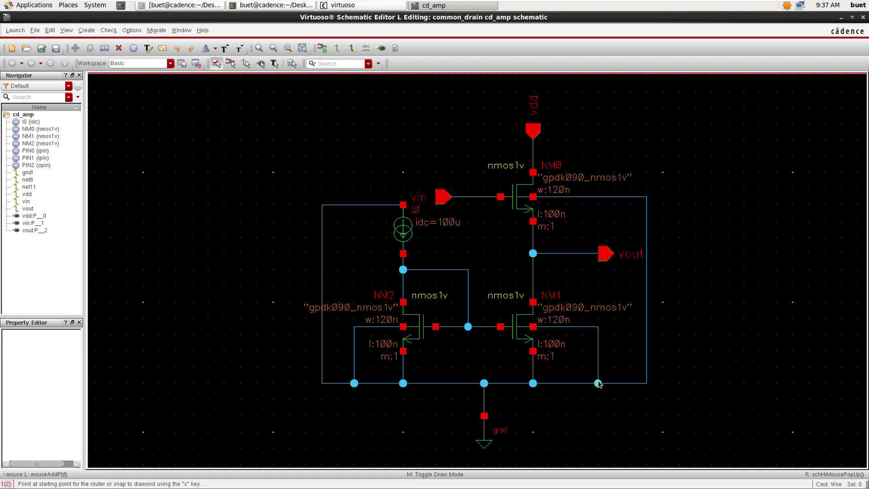
pyautogui.press('Escape')
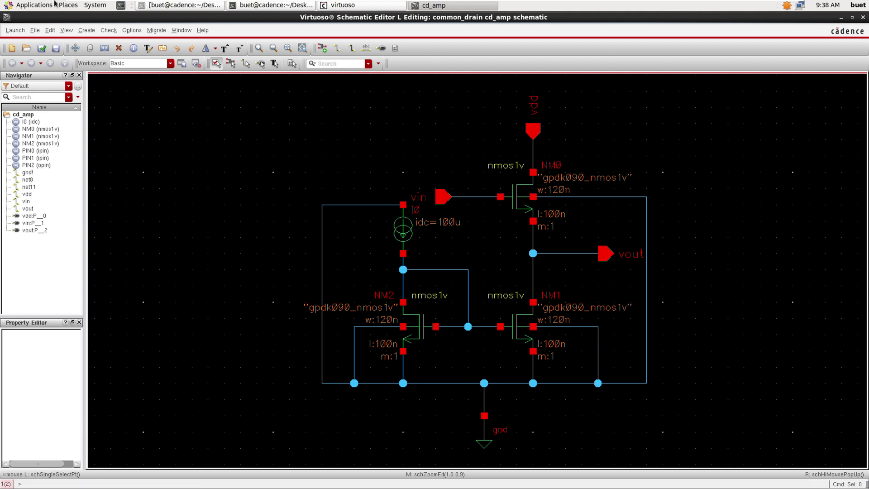
pyautogui.click(43, 50)
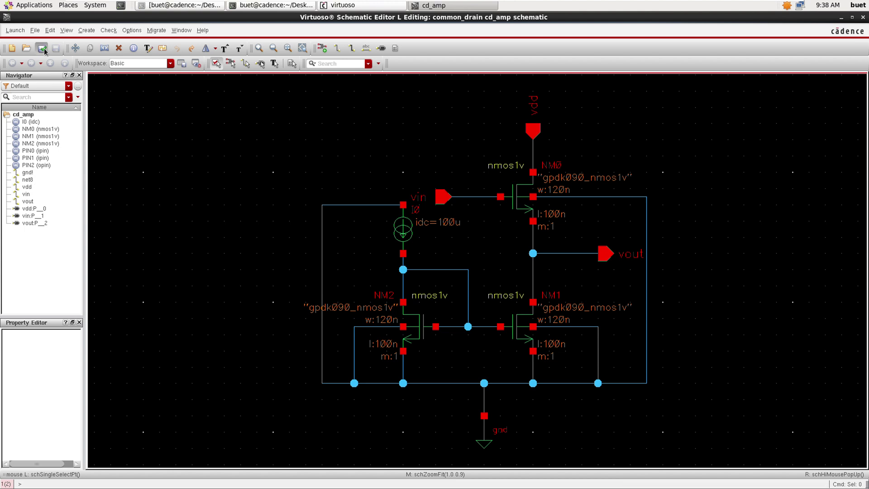
# Create a symbol view of cd_amp from its schematic cellview
pyautogui.click(86, 30)
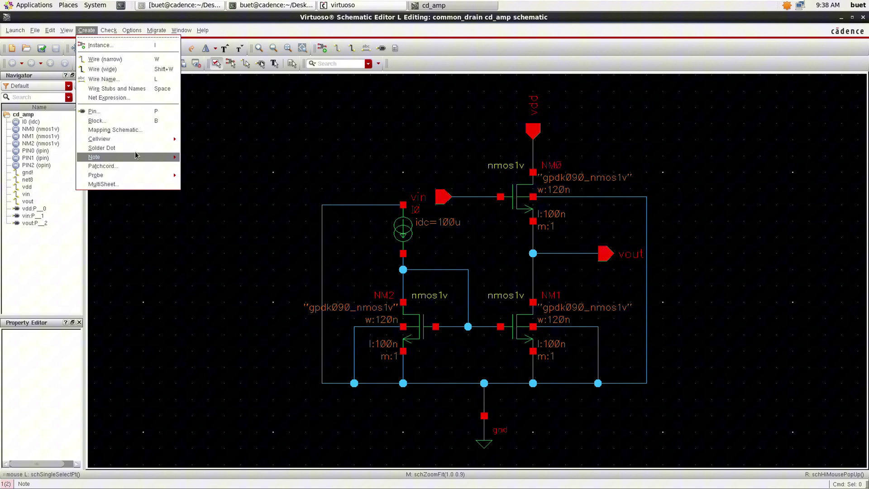
pyautogui.moveTo(138, 139)
pyautogui.click(208, 144)
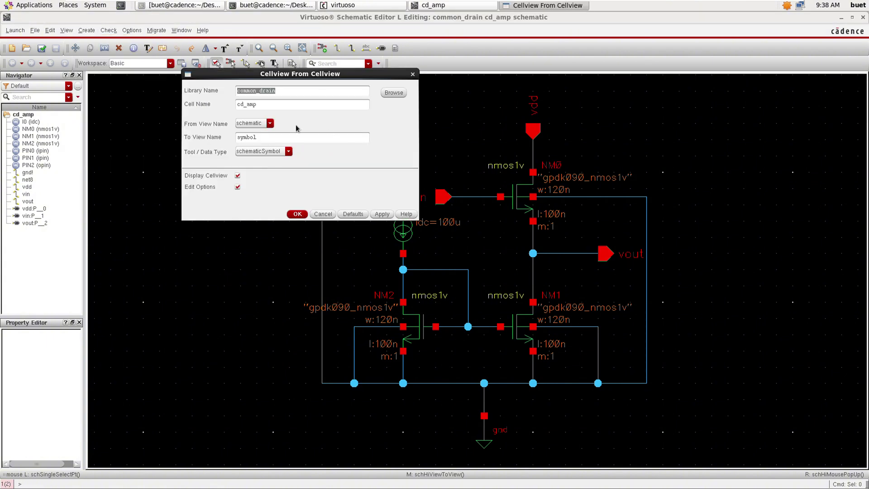
pyautogui.click(292, 108)
pyautogui.click(297, 213)
# Move vdd to the top pins, keeping vin left and vout right, and generate the symbol
pyautogui.click(240, 120)
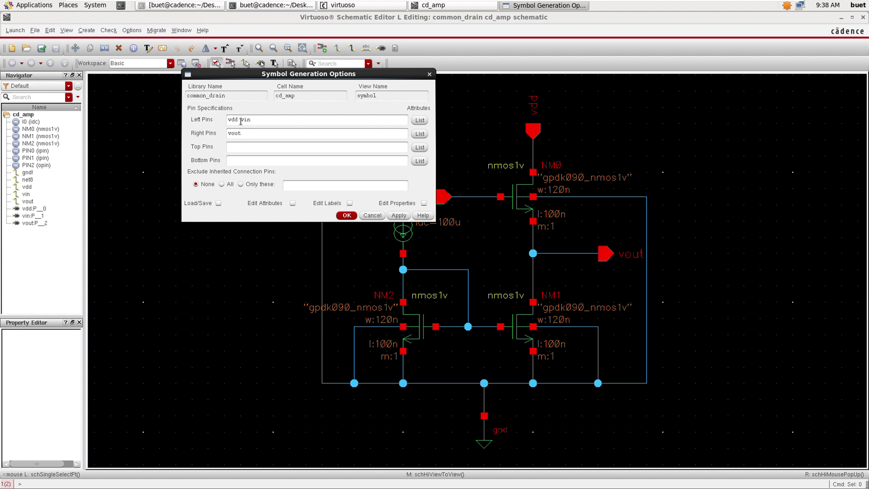
pyautogui.click(264, 147)
pyautogui.write('vdd')
pyautogui.click(347, 215)
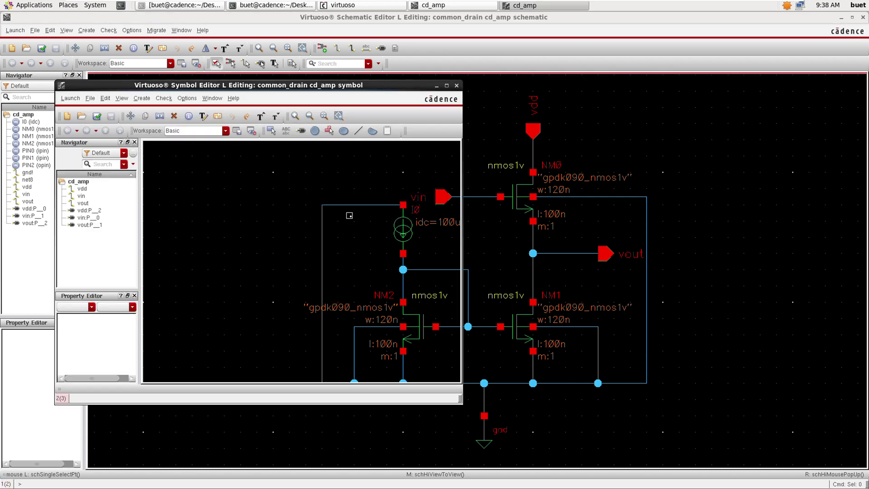
# Maximize the symbol editor and change the partName label to cd_amp
pyautogui.click(446, 85)
pyautogui.press('f')
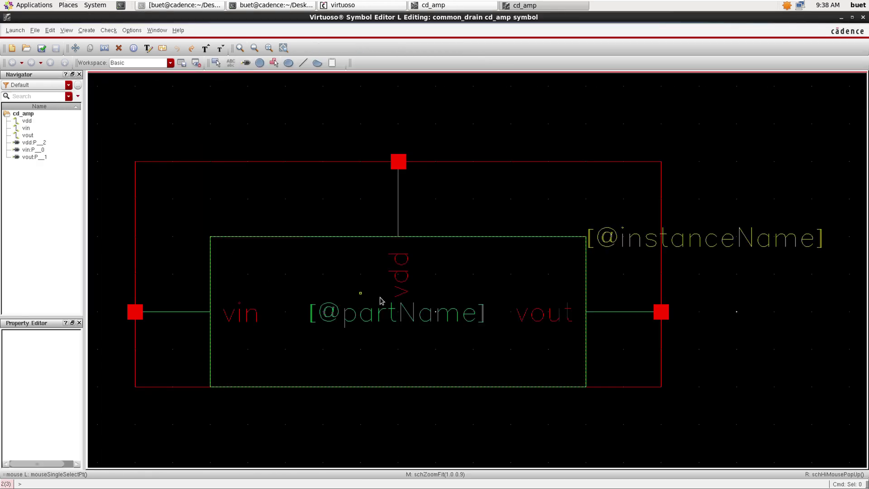
pyautogui.doubleClick(414, 326)
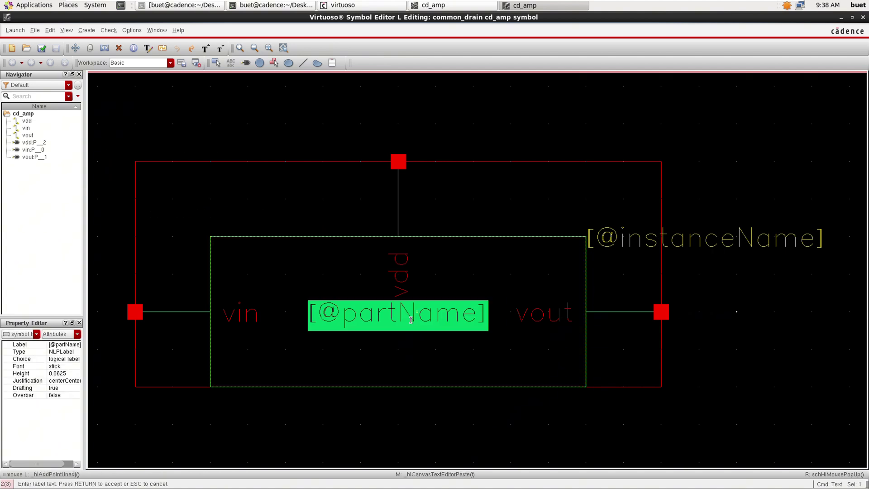
pyautogui.write('cd_amp')
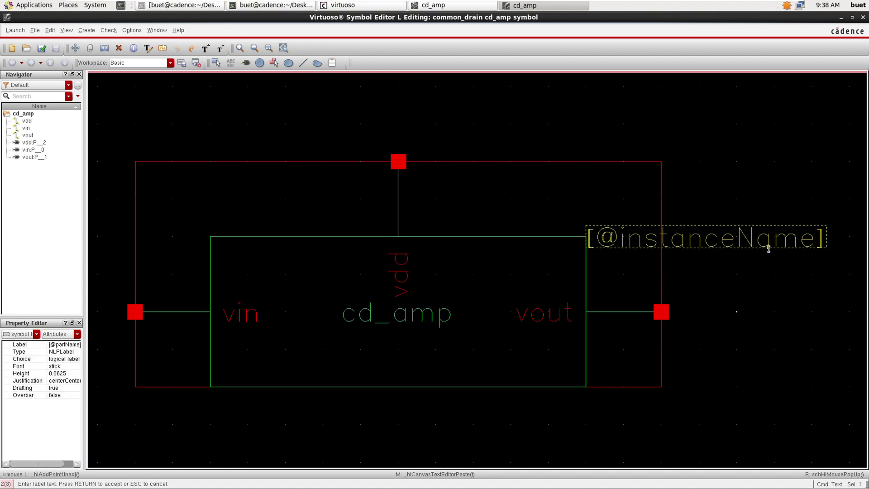
pyautogui.press('Return')
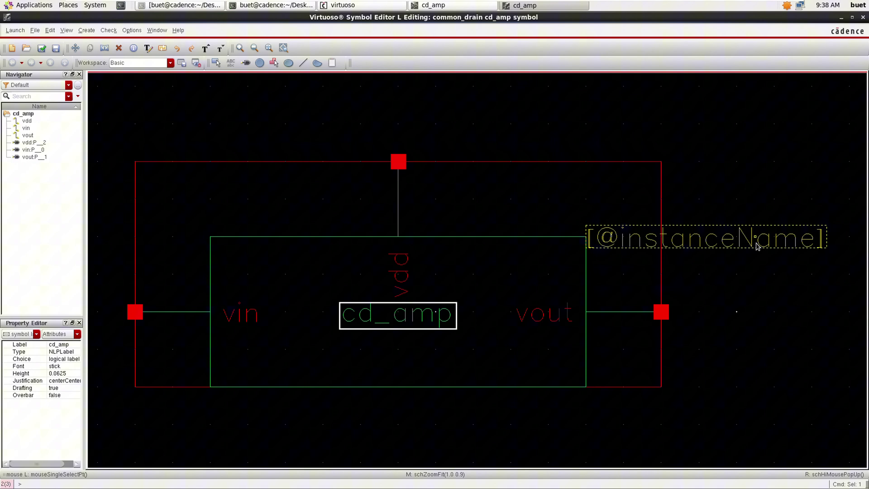
# Change the instanceName label to Symbol, move it below cd_amp, and save the symbol
pyautogui.doubleClick(756, 243)
pyautogui.write('Symbol')
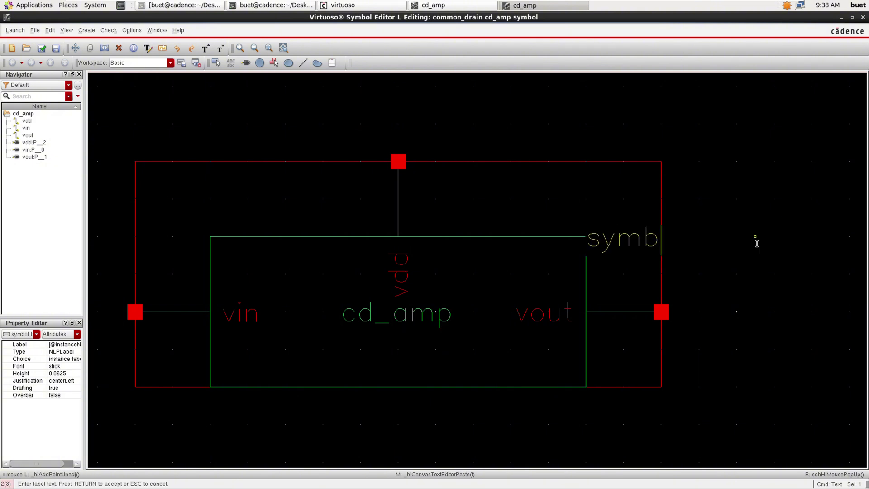
pyautogui.press('Return')
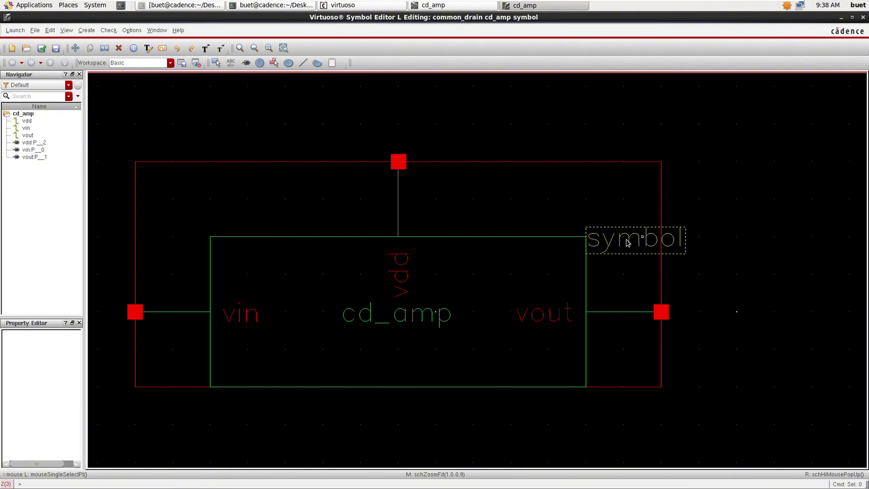
pyautogui.press('m')
pyautogui.click(401, 344)
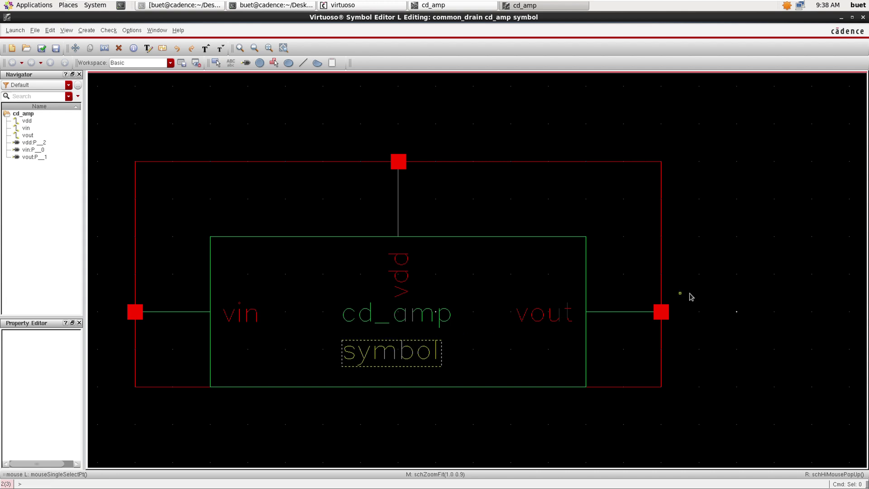
pyautogui.press('f')
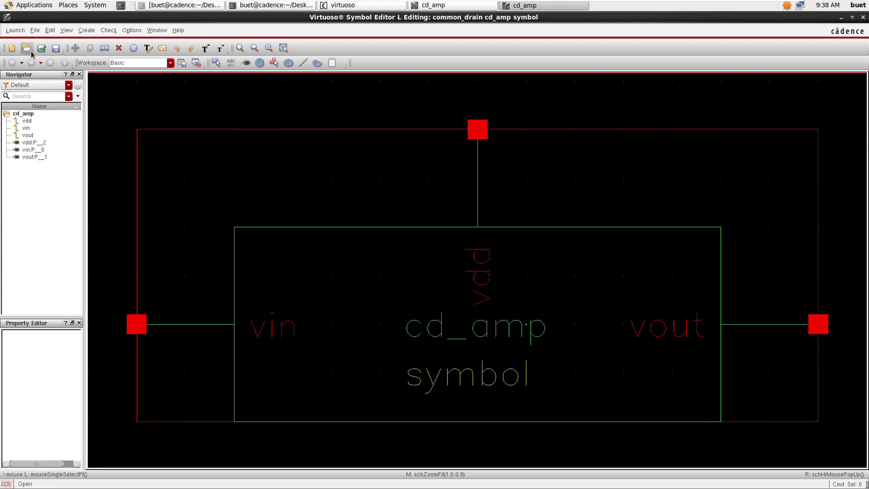
pyautogui.click(56, 48)
# Bring up the New File form and edit the cell name field
pyautogui.click(35, 31)
pyautogui.click(45, 44)
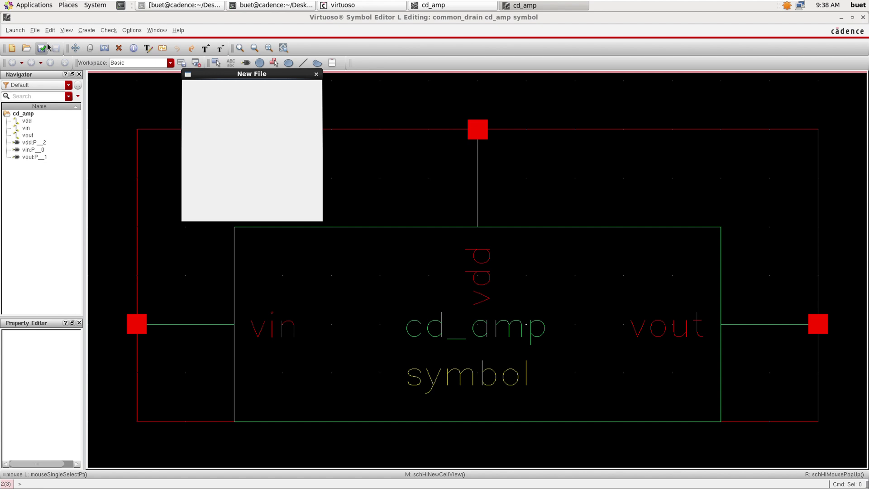
pyautogui.click(295, 105)
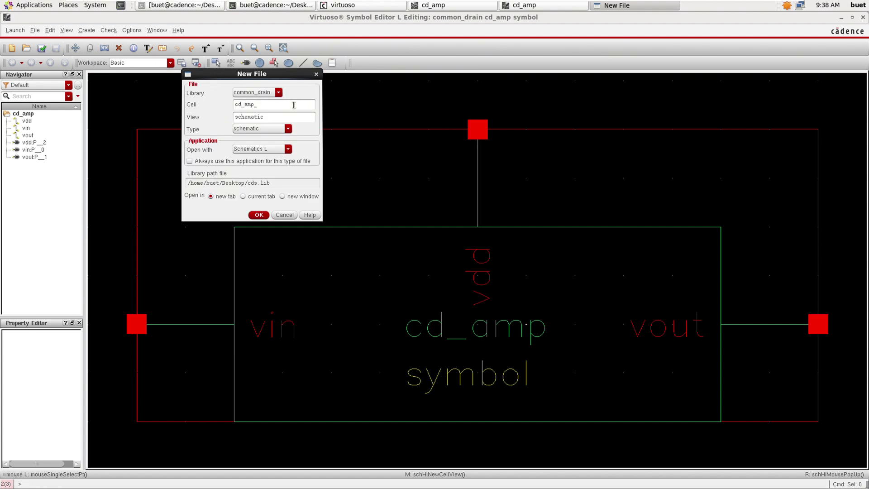
# Create the cd_amp_tb schematic and place instance I0 of common_drain/cd_amp/symbol in it
pyautogui.write('_tb')
pyautogui.press('Return')
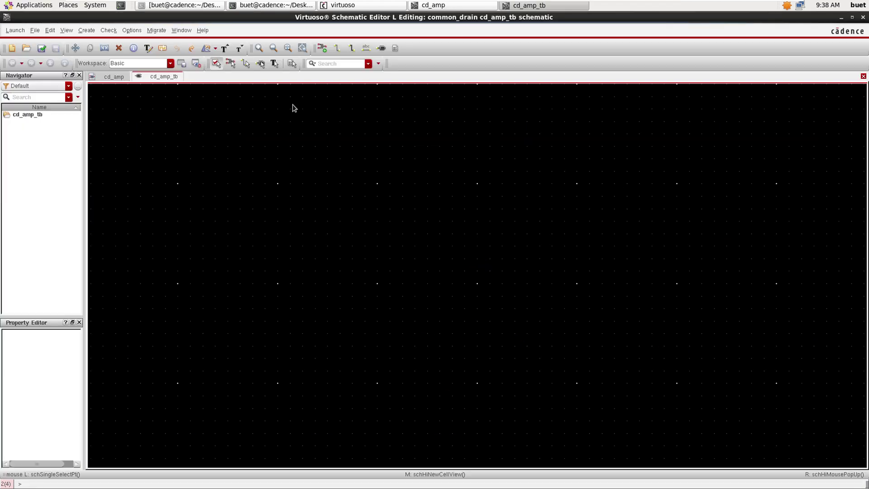
pyautogui.press('i')
pyautogui.click(324, 90)
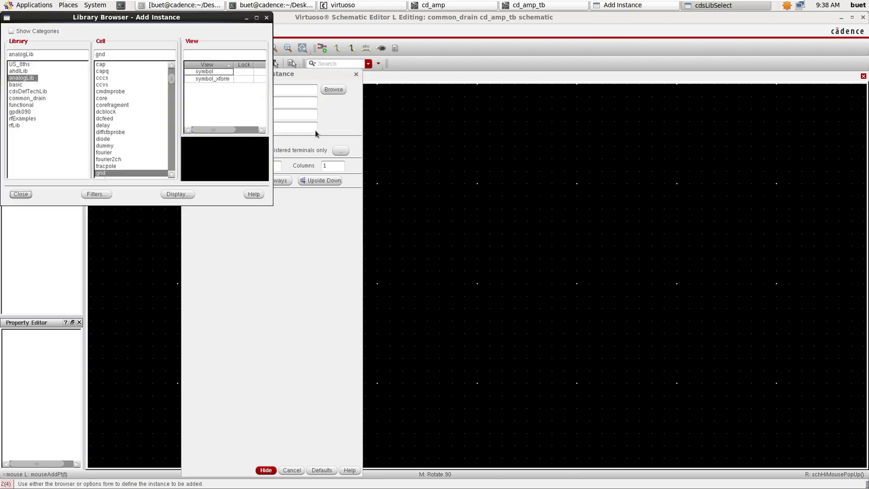
pyautogui.click(37, 98)
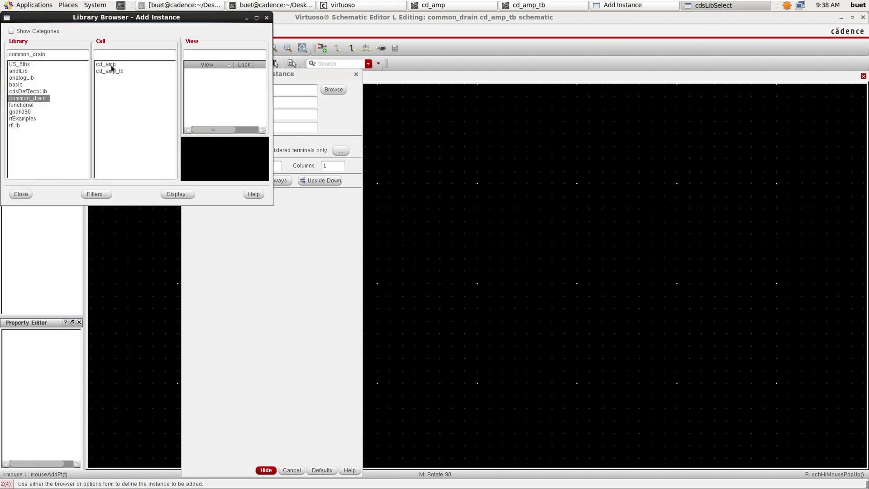
pyautogui.click(110, 64)
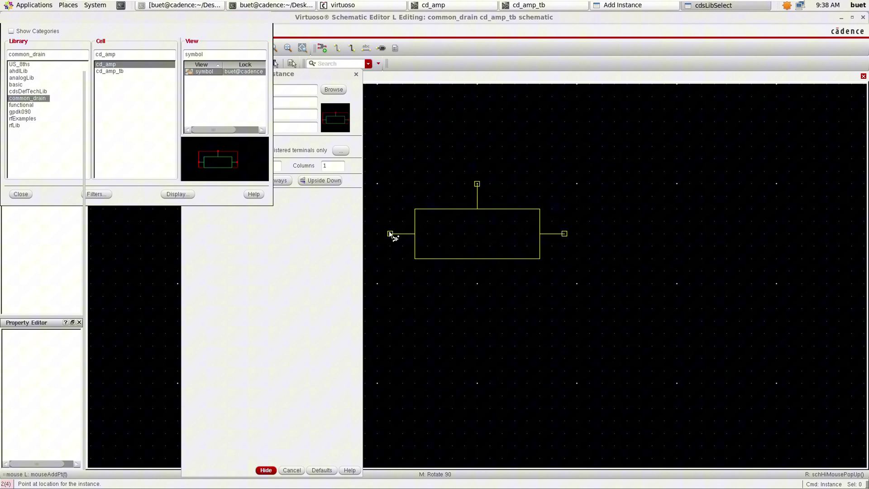
pyautogui.click(390, 234)
pyautogui.press('Escape')
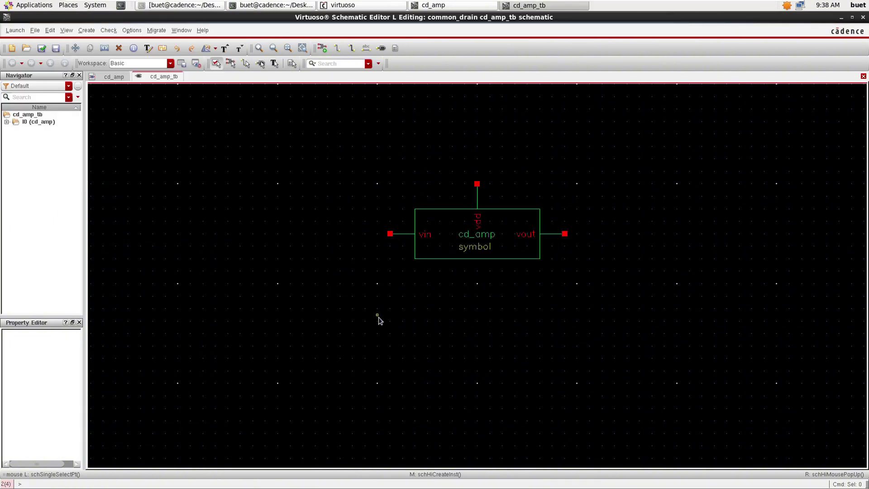
pyautogui.press('i')
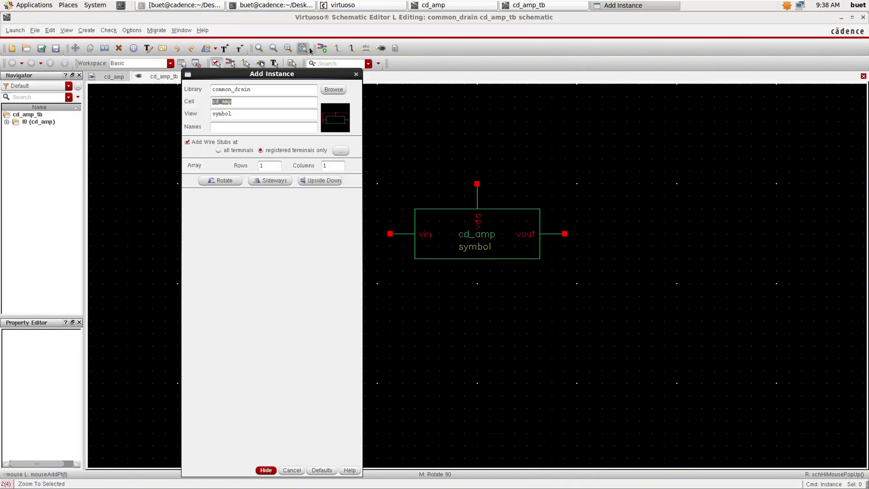
# Place an analogLib vsin source V0 with amplitude 5m and frequency 1K left of the amplifier
pyautogui.click(334, 89)
pyautogui.click(22, 78)
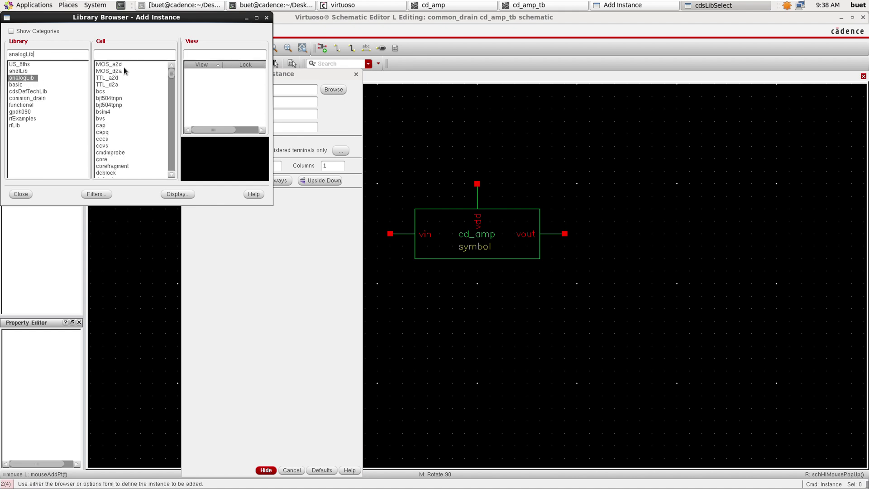
pyautogui.click(125, 54)
pyautogui.write('vsin')
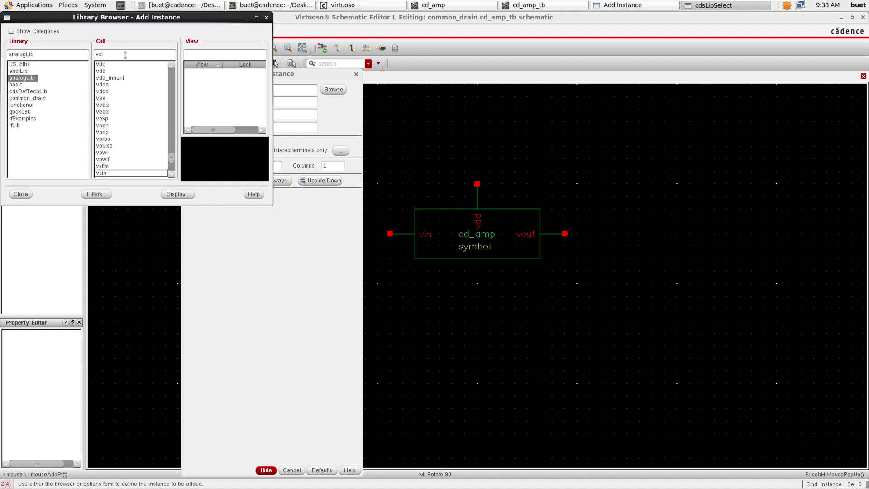
pyautogui.click(21, 193)
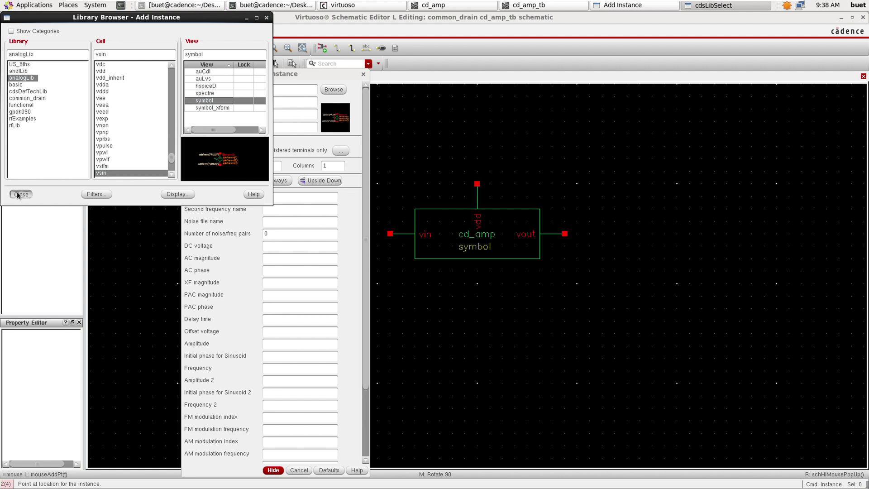
pyautogui.click(299, 259)
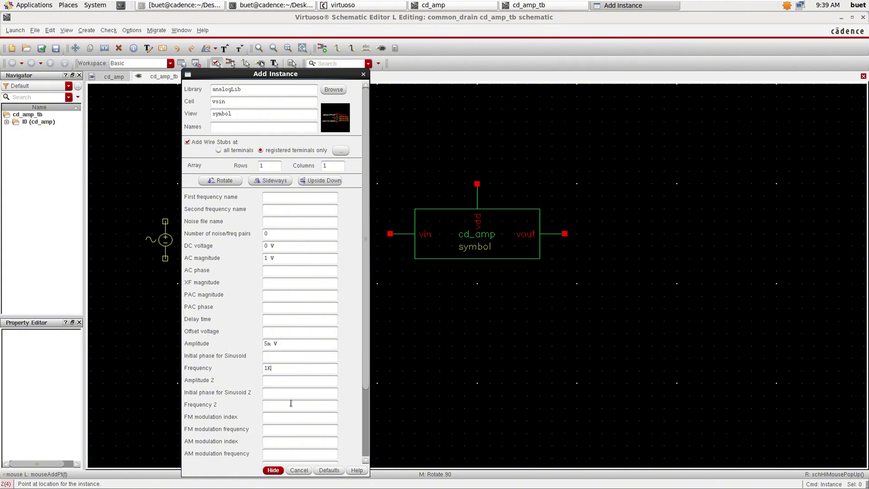
pyautogui.click(273, 469)
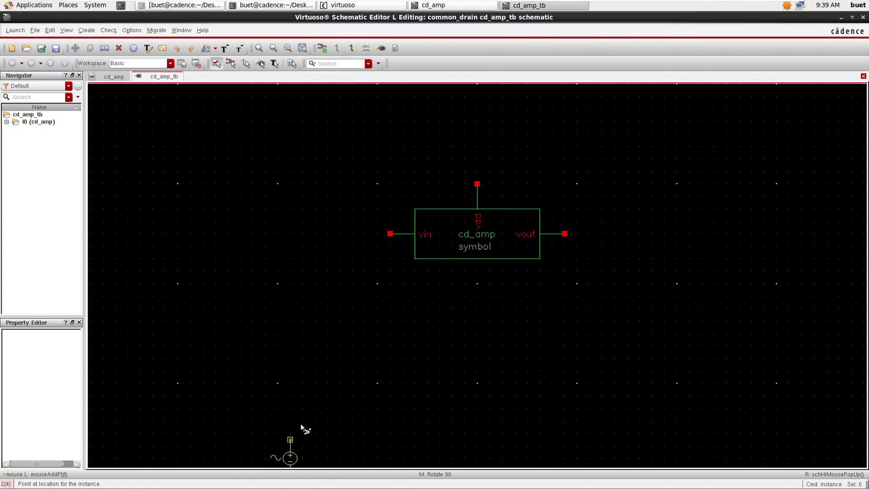
pyautogui.click(340, 247)
pyautogui.press('Escape')
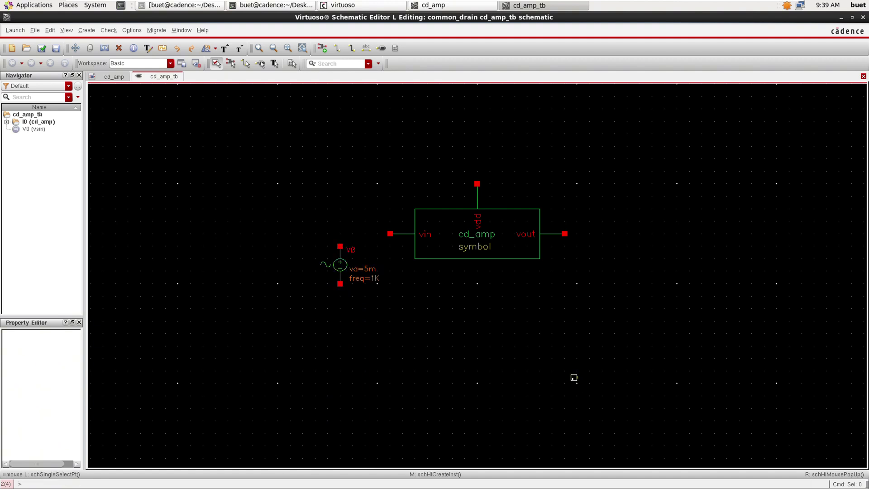
# Place a rotated analogLib vdc source V1 above the amplifier
pyautogui.press('i')
pyautogui.doubleClick(242, 104)
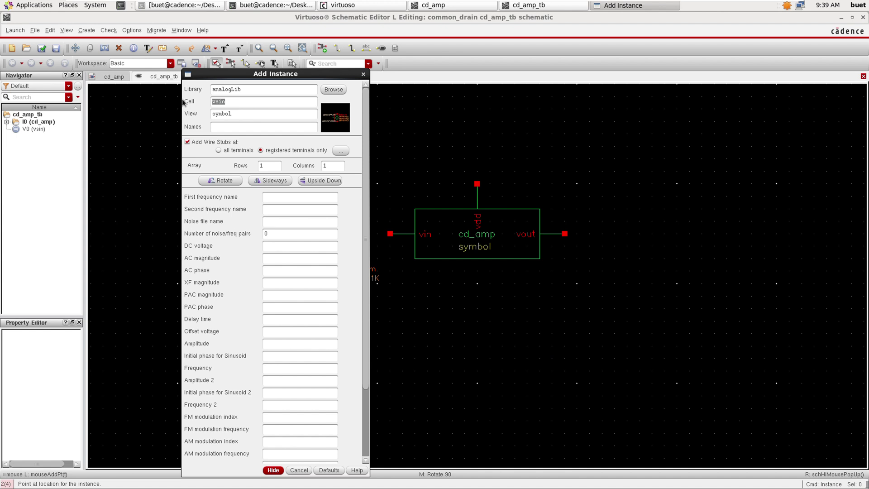
pyautogui.press('BackSpace')
pyautogui.write('vdc')
pyautogui.press('Return')
pyautogui.middleClick(511, 165)
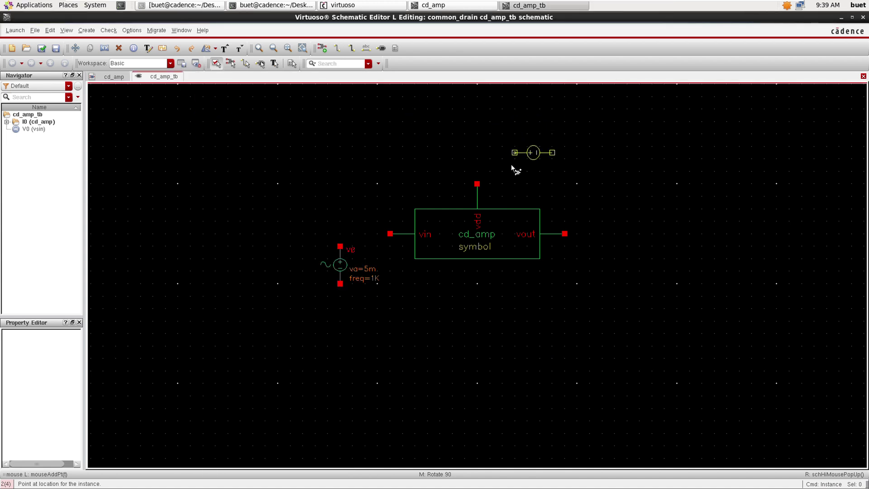
pyautogui.click(524, 163)
pyautogui.press('Escape')
# Set V1's DC voltage to 2.5
pyautogui.click(546, 159)
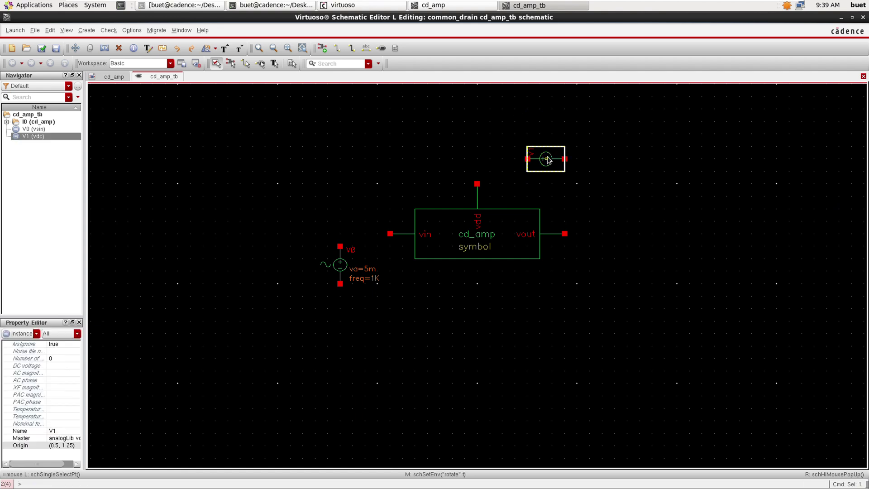
pyautogui.press('q')
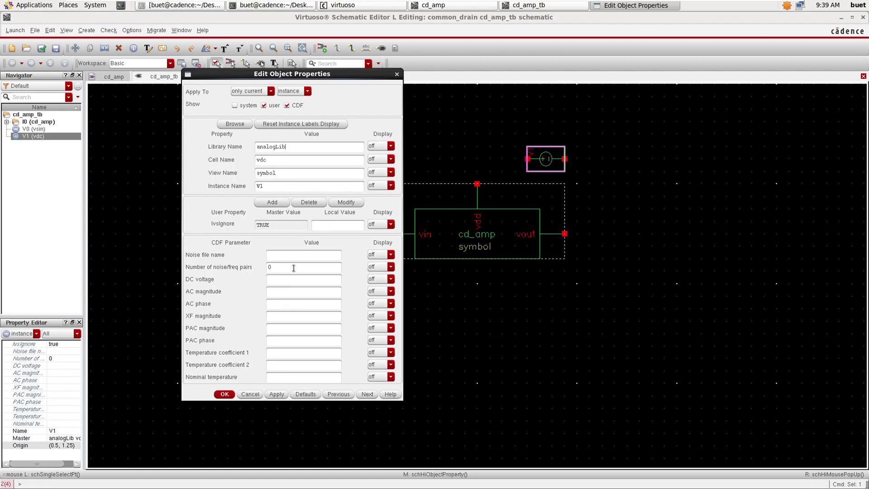
pyautogui.click(295, 278)
pyautogui.write('2.5')
pyautogui.press('Return')
# Wire the vin pin leftward and join V0's top terminal to that wire
pyautogui.press('w')
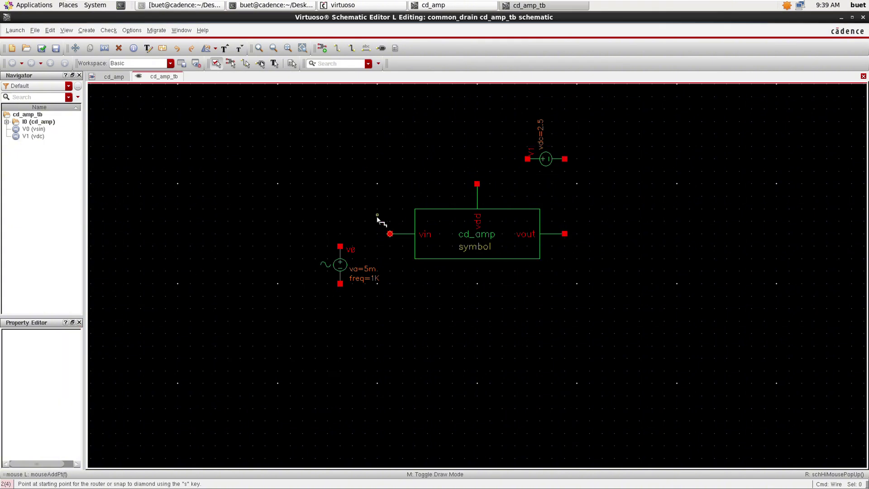
pyautogui.click(391, 234)
pyautogui.click(283, 233)
pyautogui.press('Escape')
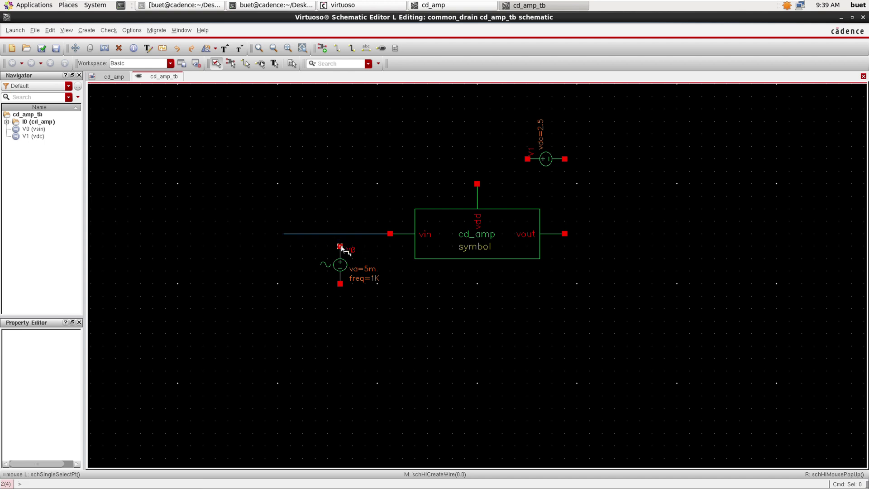
pyautogui.press('w')
pyautogui.click(340, 247)
pyautogui.click(340, 233)
pyautogui.press('Escape')
# Run an output wire right from vout and wire V1's pins to vdd and to the right
pyautogui.press('w')
pyautogui.click(565, 234)
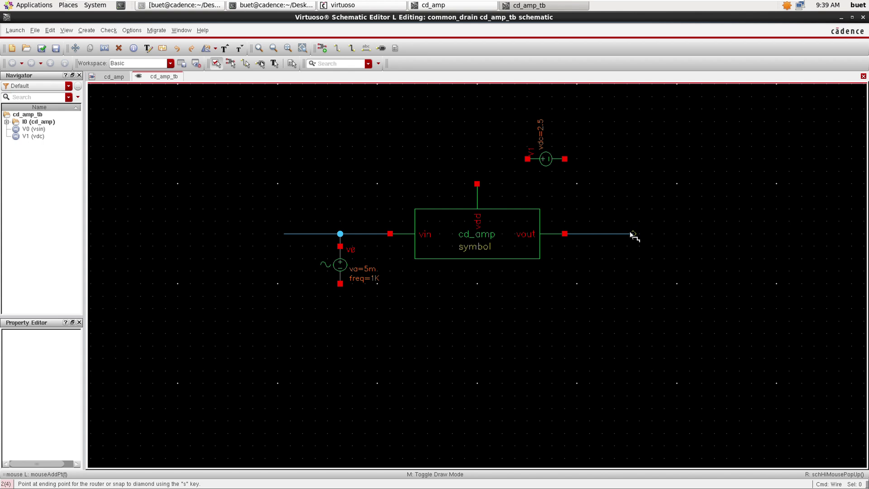
pyautogui.doubleClick(632, 234)
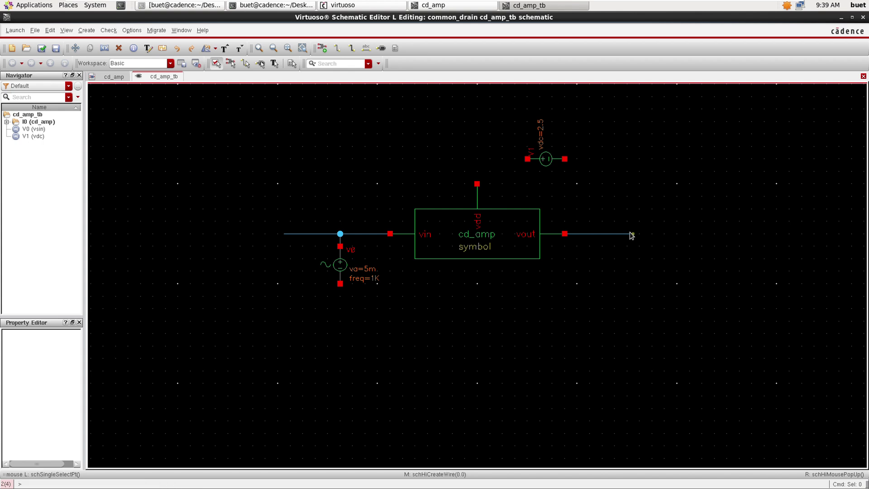
pyautogui.click(520, 160)
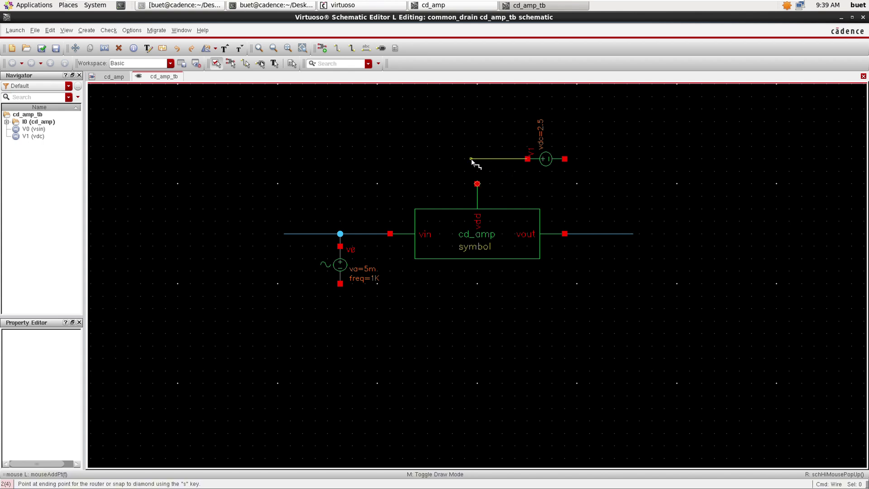
pyautogui.click(477, 183)
pyautogui.click(564, 159)
pyautogui.doubleClick(602, 171)
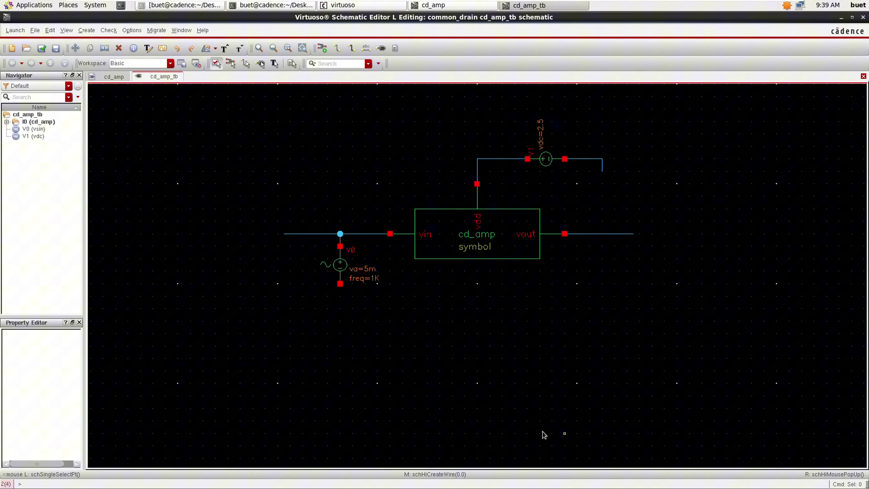
# Draw a wire down from V0's bottom terminal, leaving its end open
pyautogui.press('w')
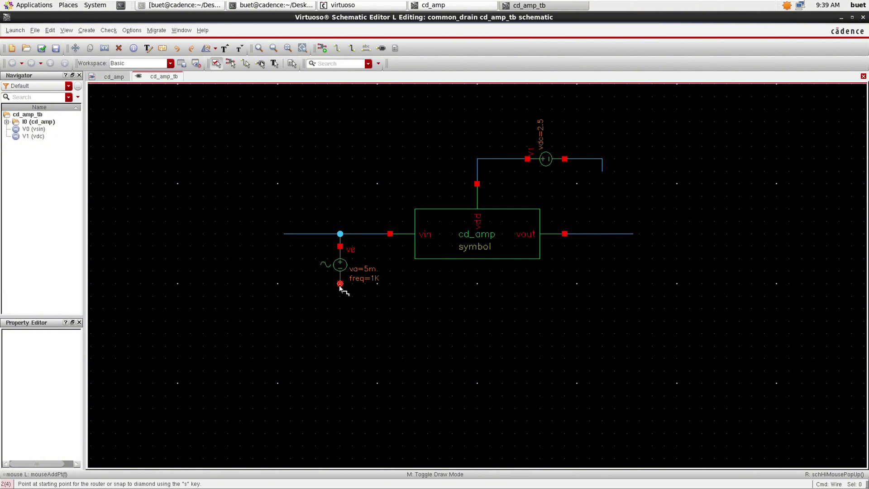
pyautogui.click(340, 284)
pyautogui.doubleClick(339, 308)
# Add a vout output pin and a vin input pin at the output and input wire ends
pyautogui.press('p')
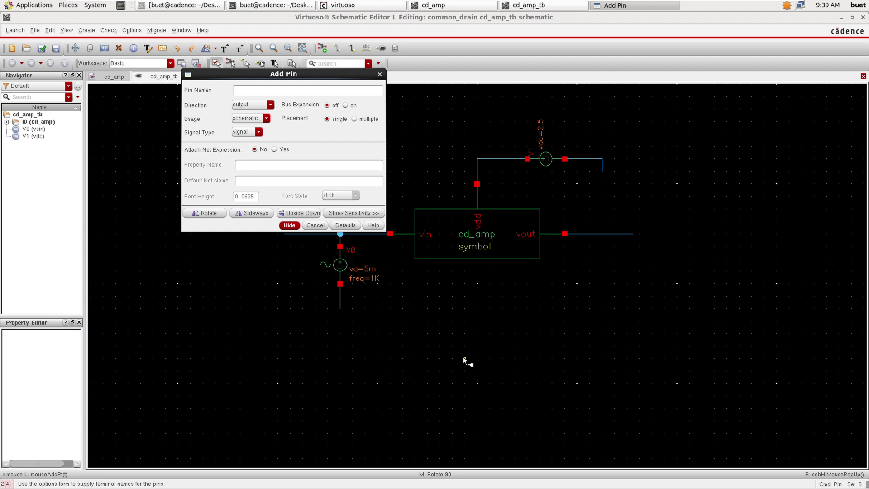
pyautogui.write('vout')
pyautogui.press('Return')
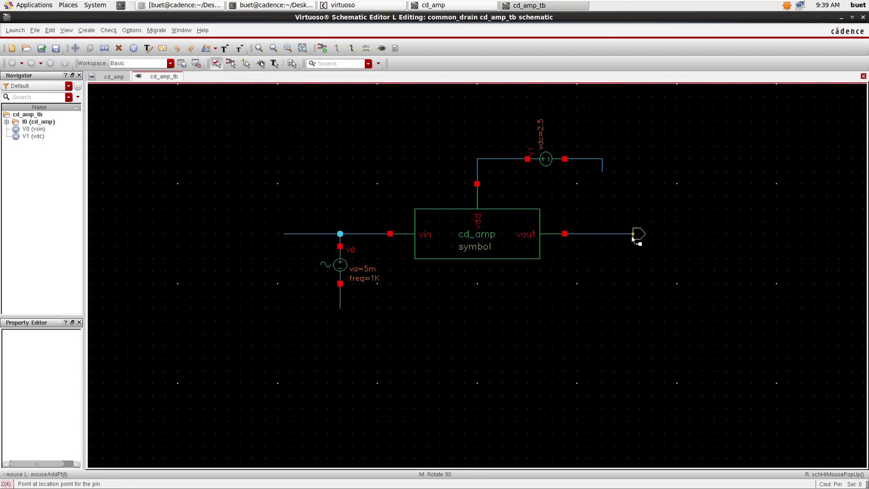
pyautogui.click(631, 234)
pyautogui.press('p')
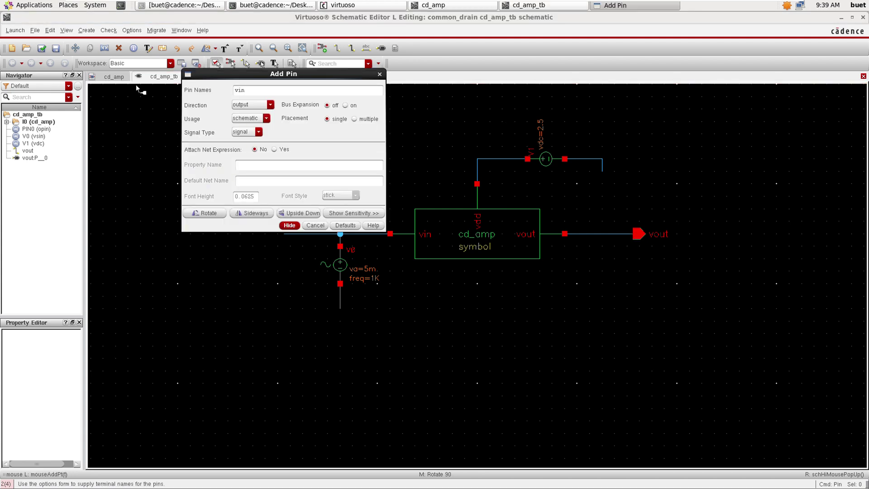
pyautogui.click(270, 104)
pyautogui.click(245, 117)
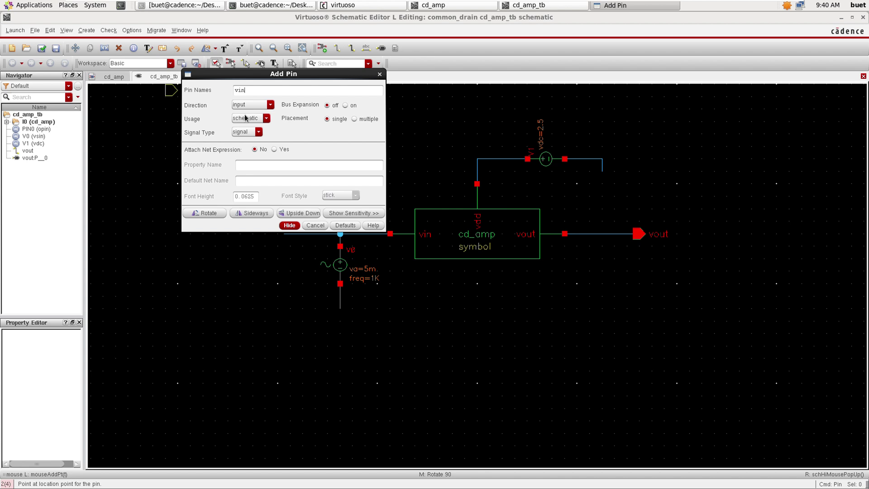
pyautogui.click(288, 227)
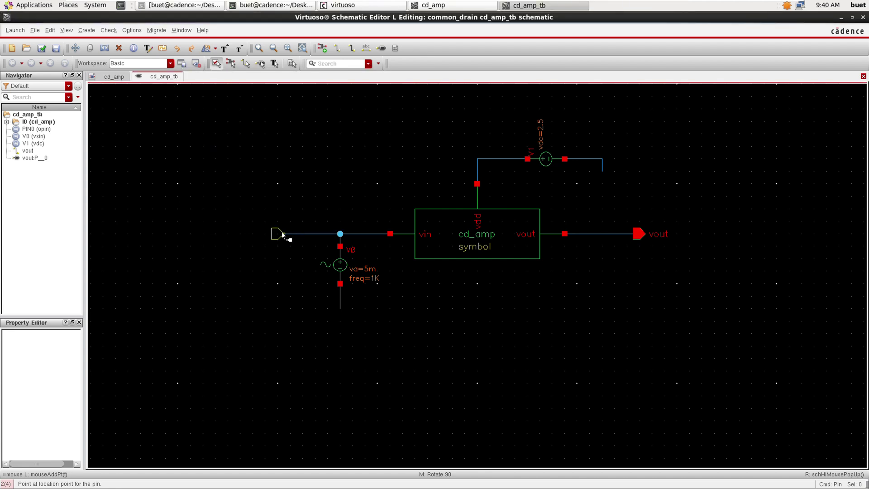
pyautogui.click(282, 233)
# Ground V0 and V1 with analogLib gnd symbols, then check and save the schematic
pyautogui.press('i')
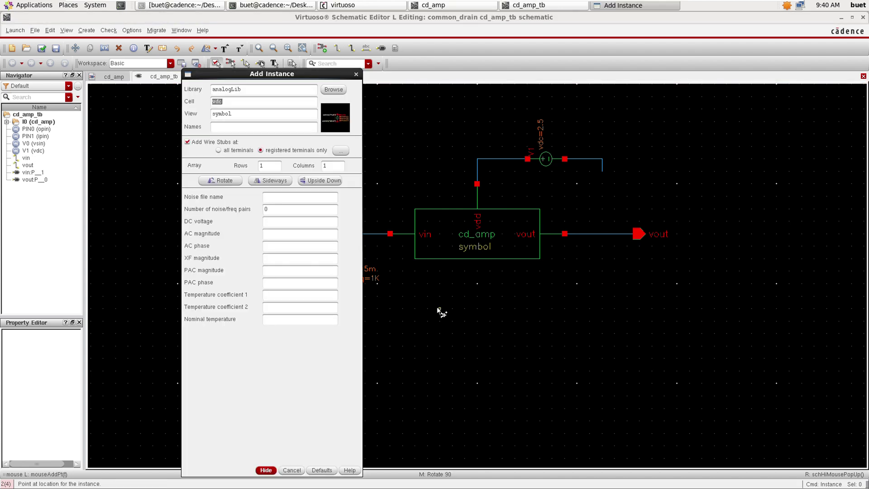
pyautogui.write('gnd')
pyautogui.press('Return')
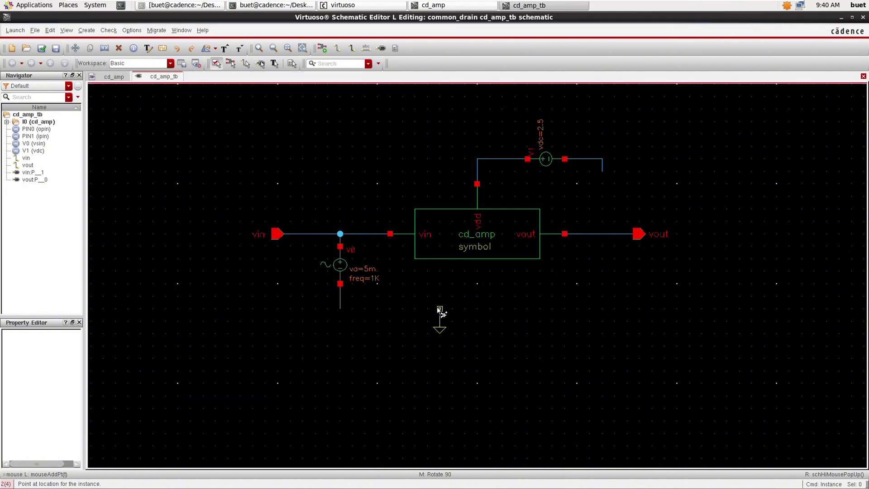
pyautogui.click(340, 311)
pyautogui.click(602, 171)
pyautogui.press('Escape')
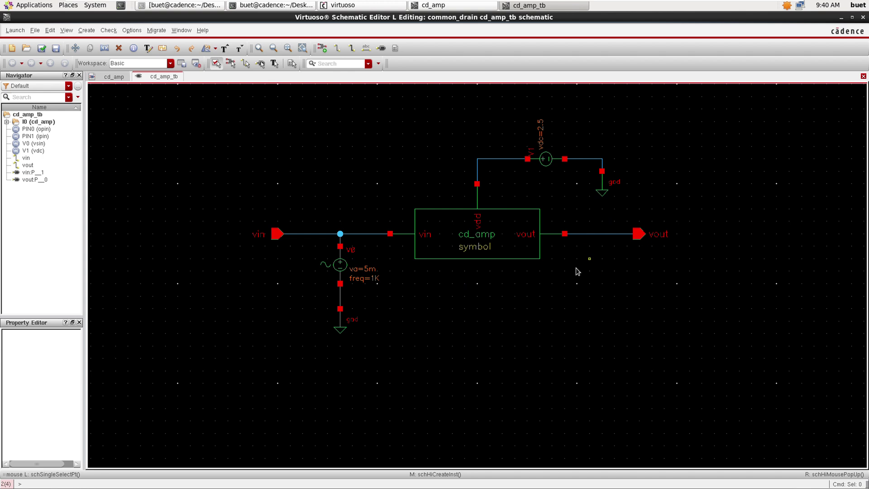
pyautogui.press('f')
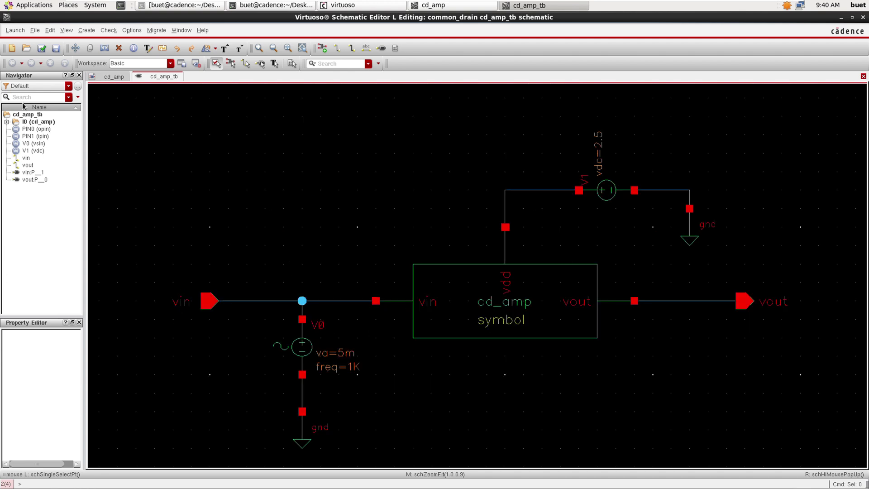
pyautogui.click(42, 48)
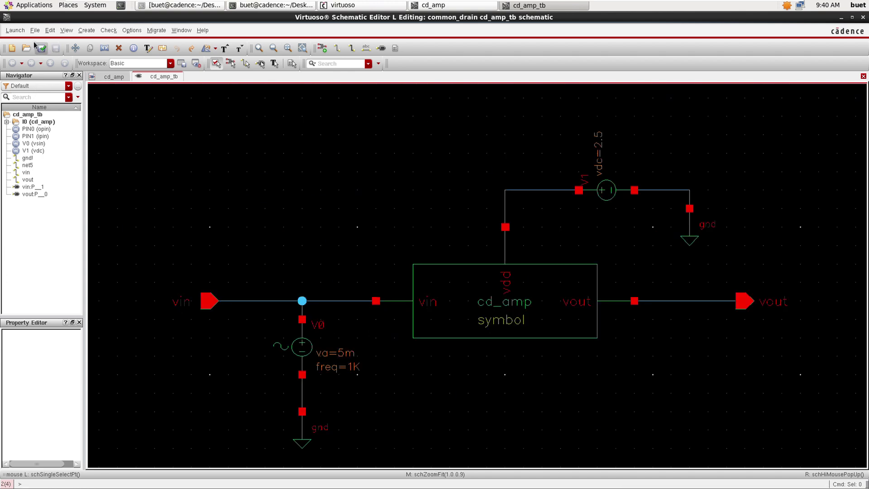
# Launch ADE L and add a 5m transient analysis and a 150 to 100M AC sweep
pyautogui.click(14, 30)
pyautogui.click(20, 45)
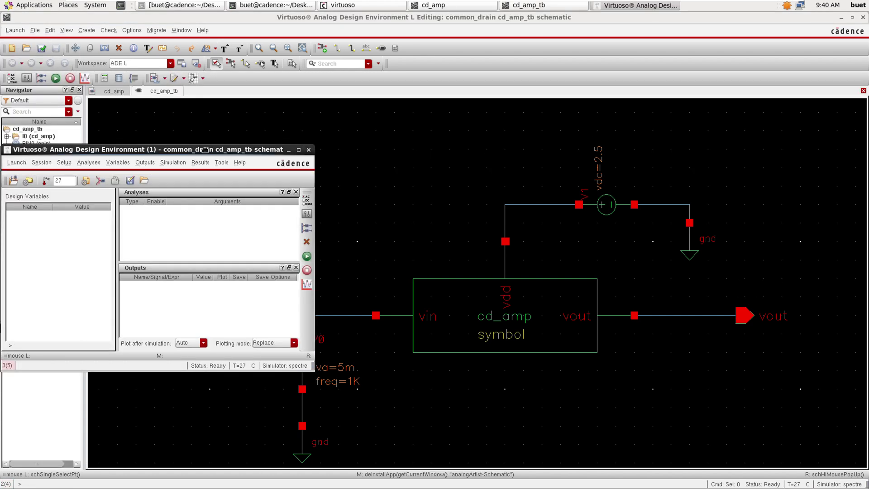
pyautogui.moveTo(191, 152); pyautogui.dragTo(550, 156)
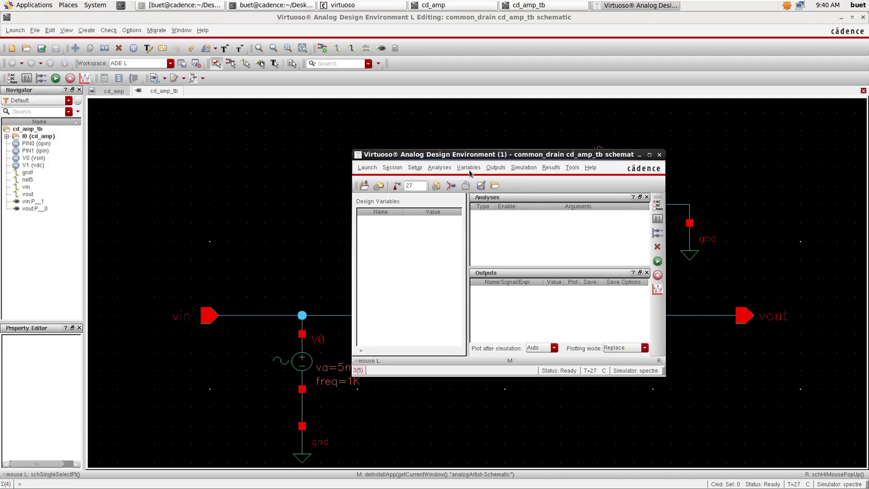
pyautogui.click(439, 167)
pyautogui.click(443, 178)
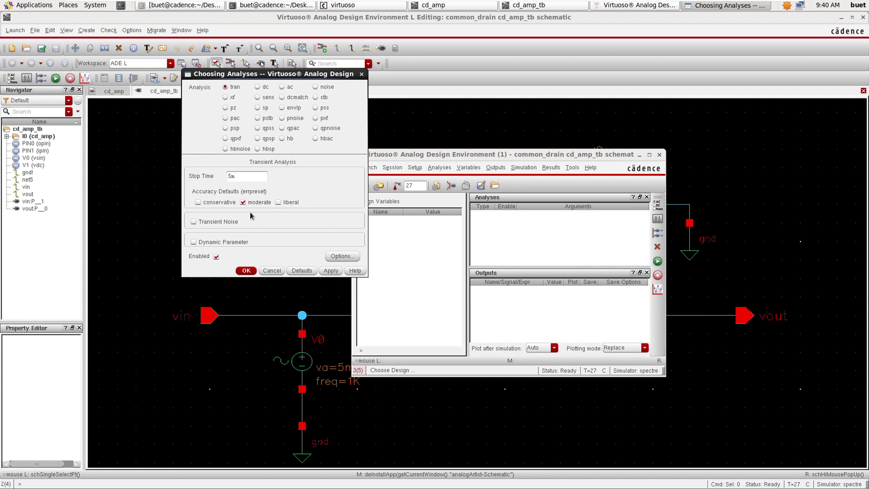
pyautogui.click(325, 269)
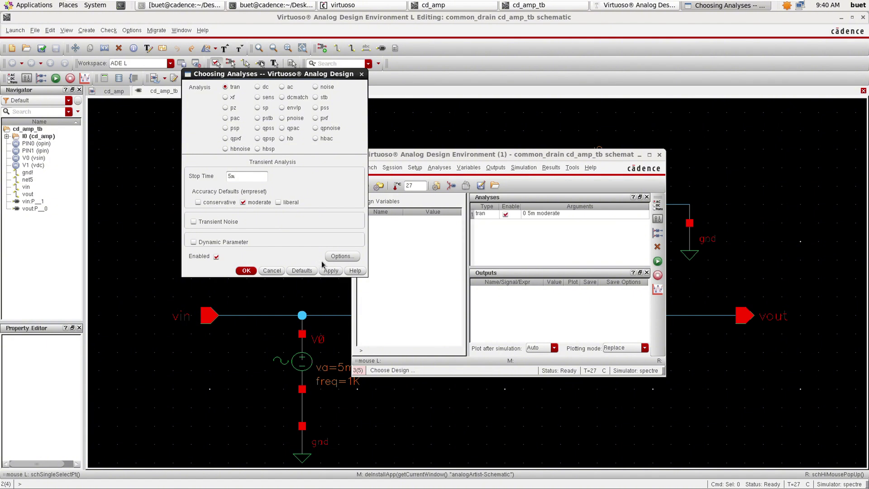
pyautogui.click(282, 87)
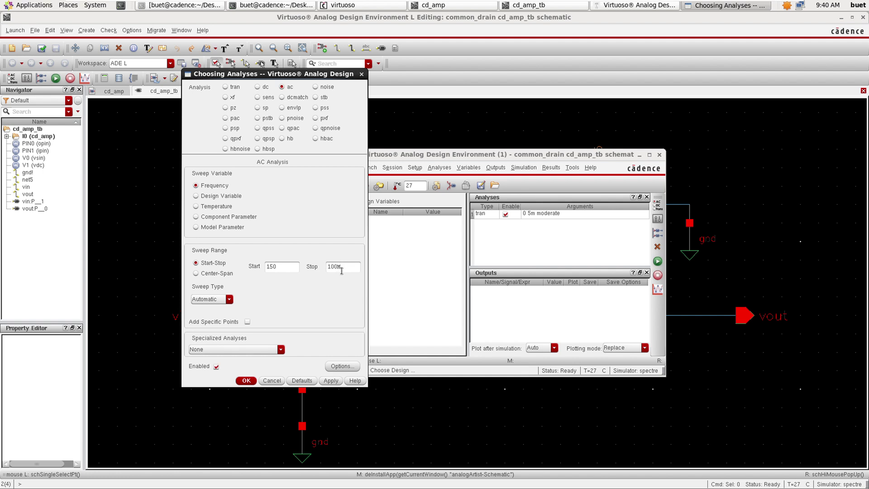
pyautogui.click(246, 380)
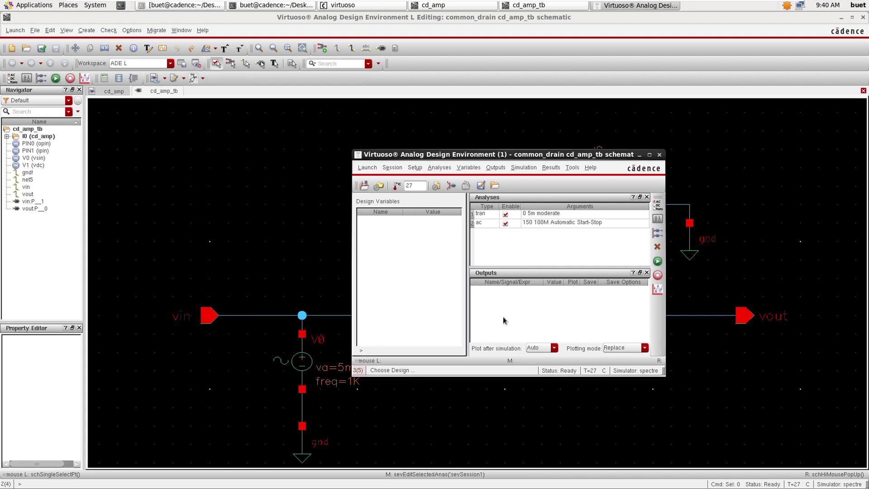
# Select the vin and vout nets on the schematic for plotting and run the simulation
pyautogui.click(502, 168)
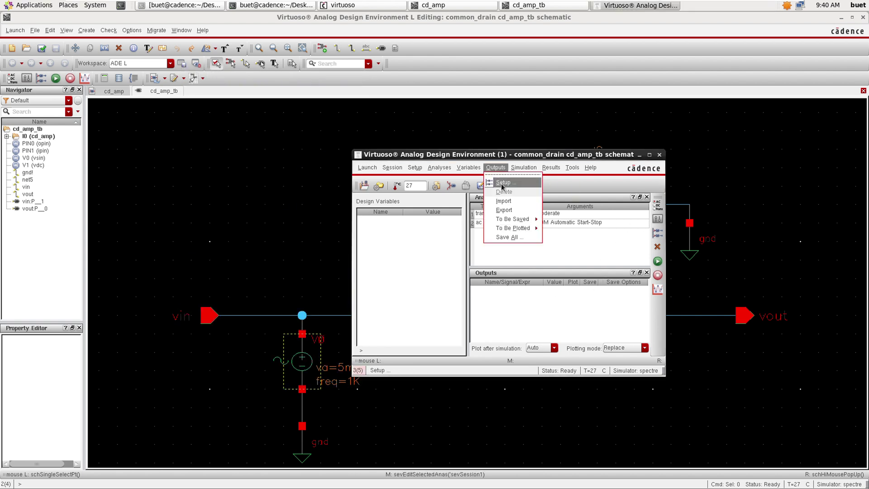
pyautogui.moveTo(516, 228)
pyautogui.click(561, 233)
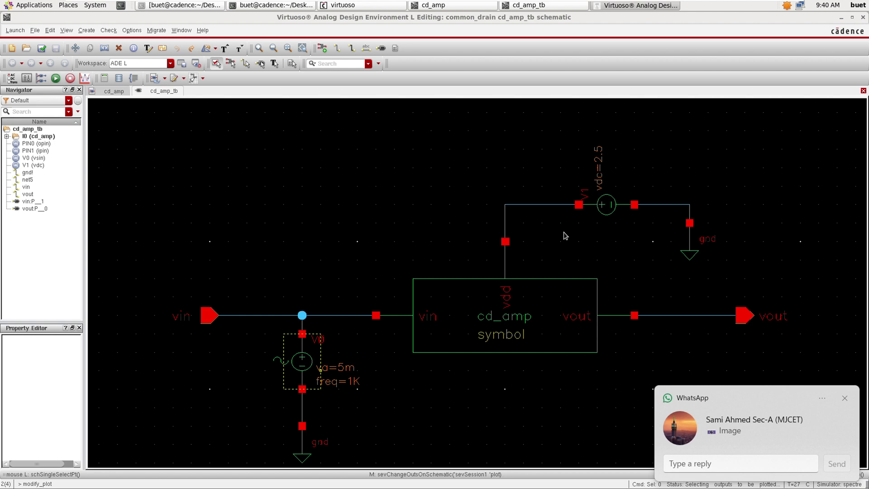
pyautogui.click(358, 315)
pyautogui.click(698, 315)
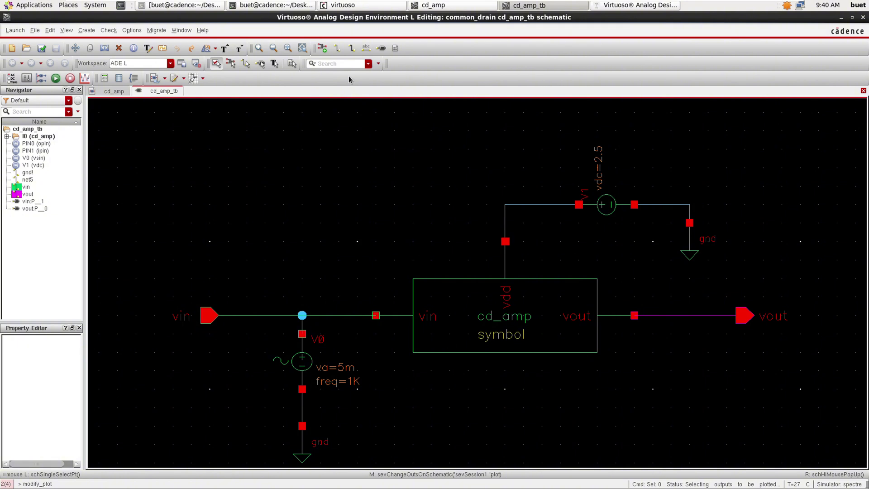
pyautogui.click(616, 6)
pyautogui.click(658, 261)
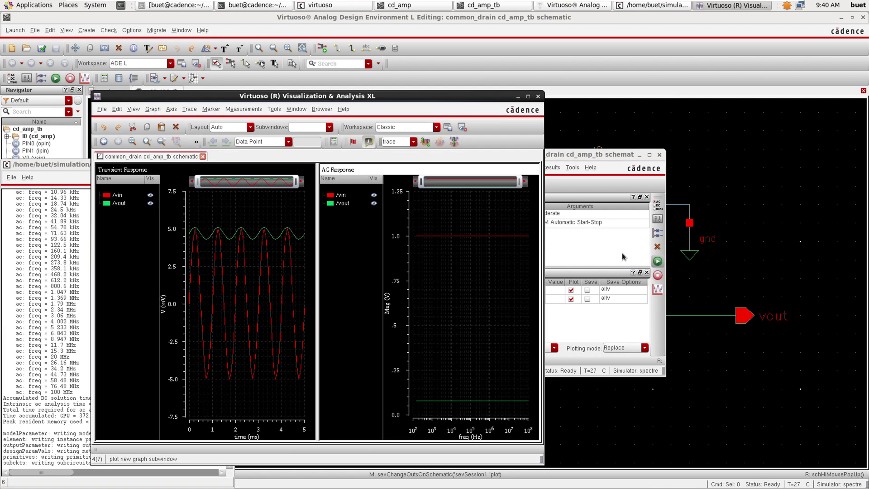
# Maximize the Visualization & Analysis window and strip vin and vout in the Transient and AC Response plots
pyautogui.click(528, 96)
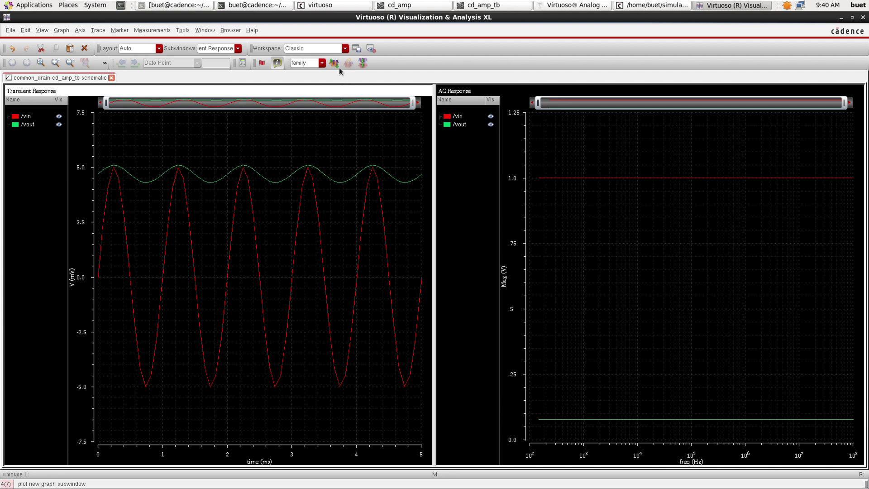
pyautogui.click(335, 66)
pyautogui.click(640, 238)
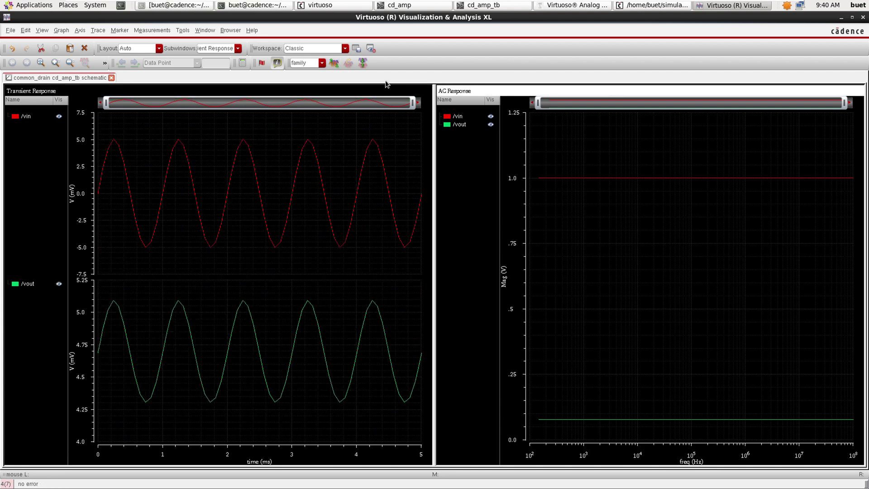
pyautogui.click(338, 64)
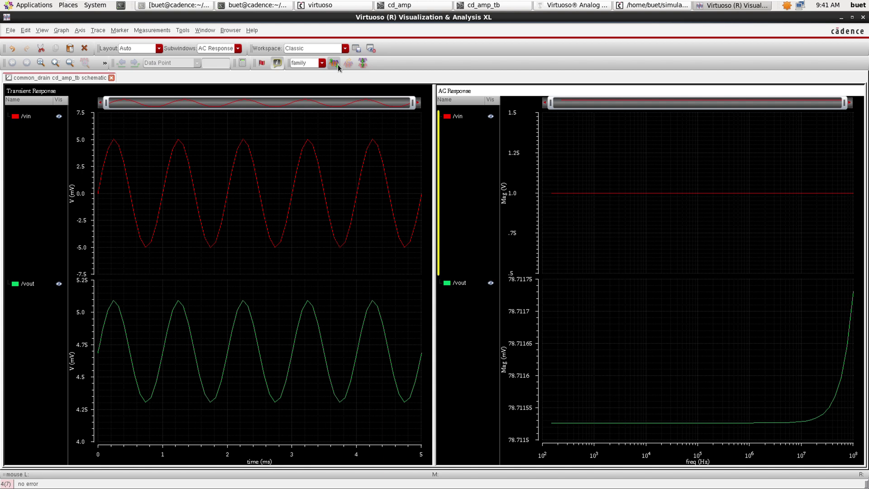
pyautogui.moveTo(765, 7)
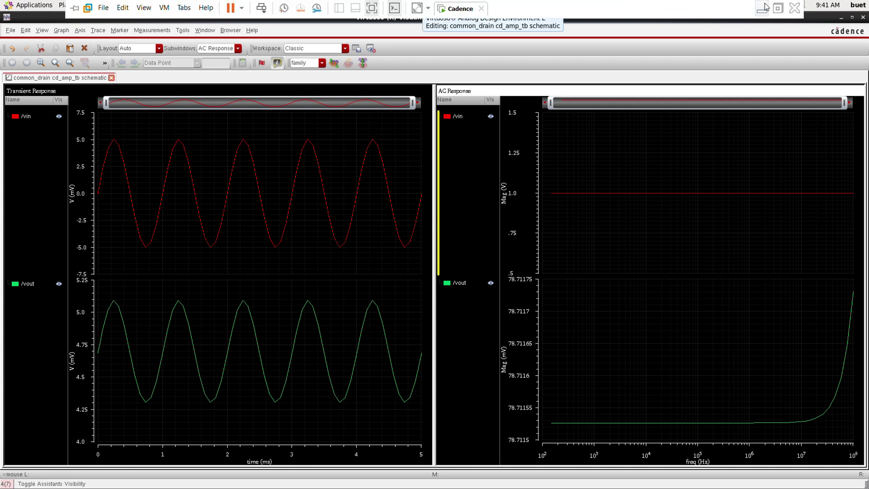